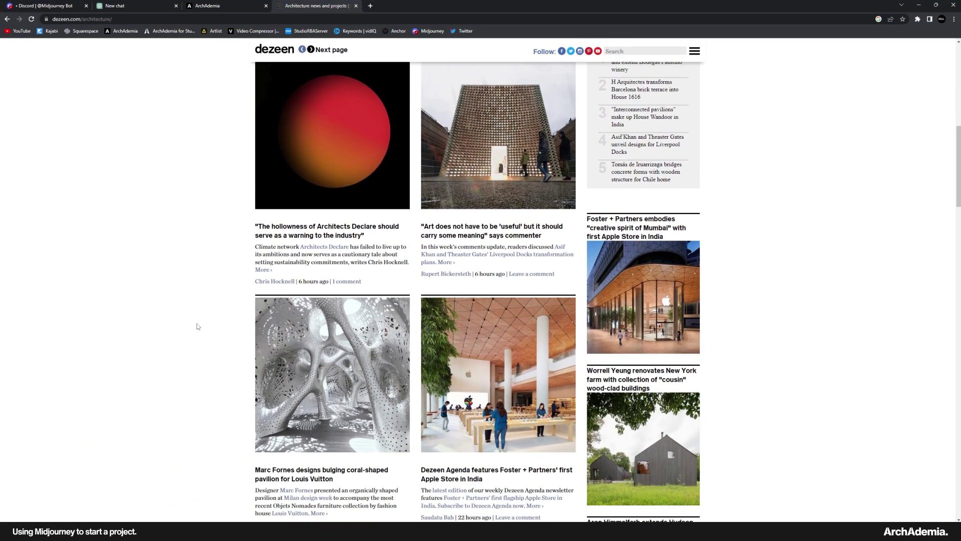
Browse Dezeen's architecture grid past Foster + Partners' winery and Fabio Novembre's padel pavilion
scroll(195, 326, "down", 5)
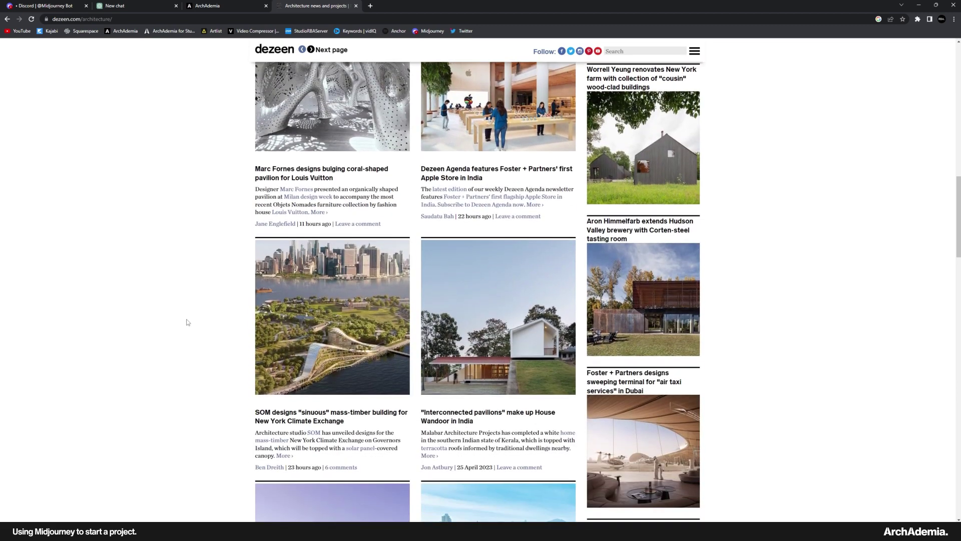
scroll(190, 327, "down", 3)
scroll(185, 321, "down", 4)
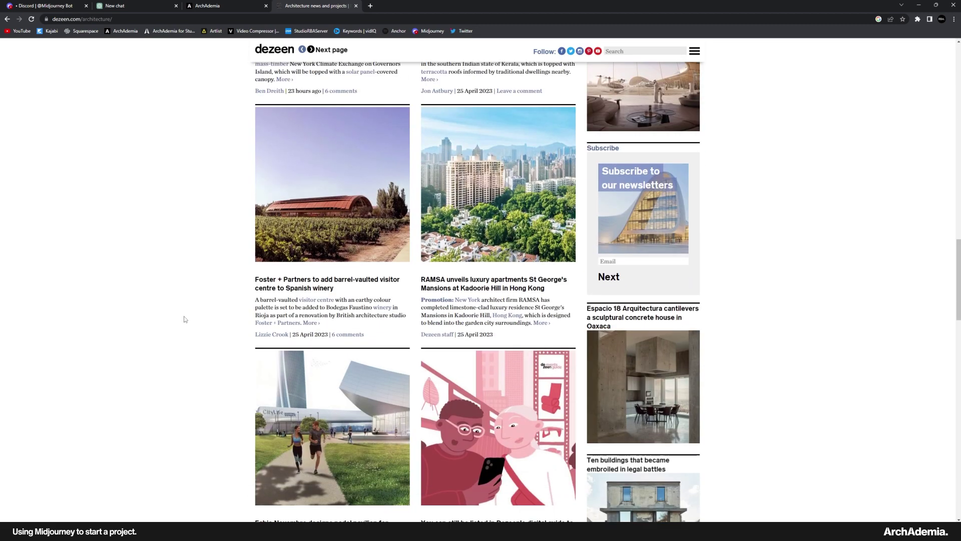
scroll(182, 311, "up", 1)
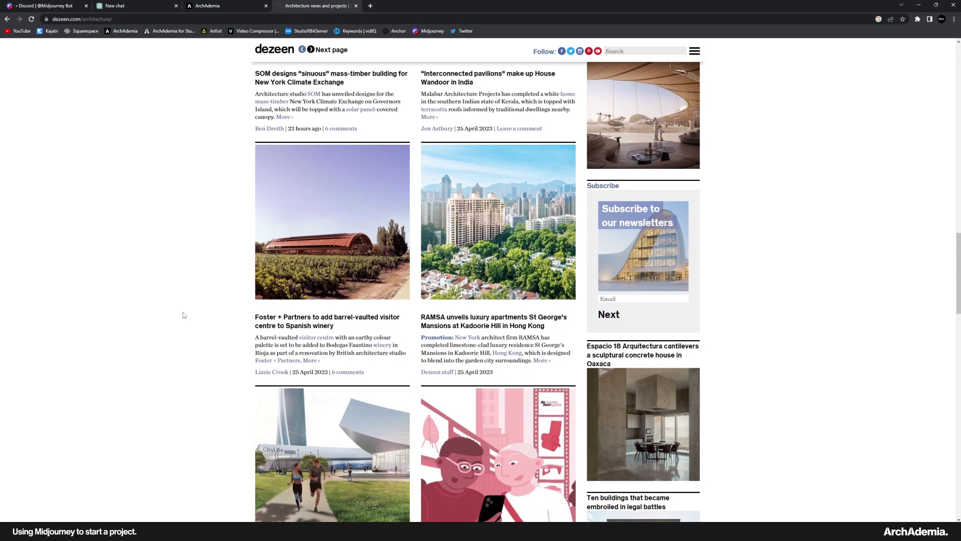
scroll(190, 287, "down", 2)
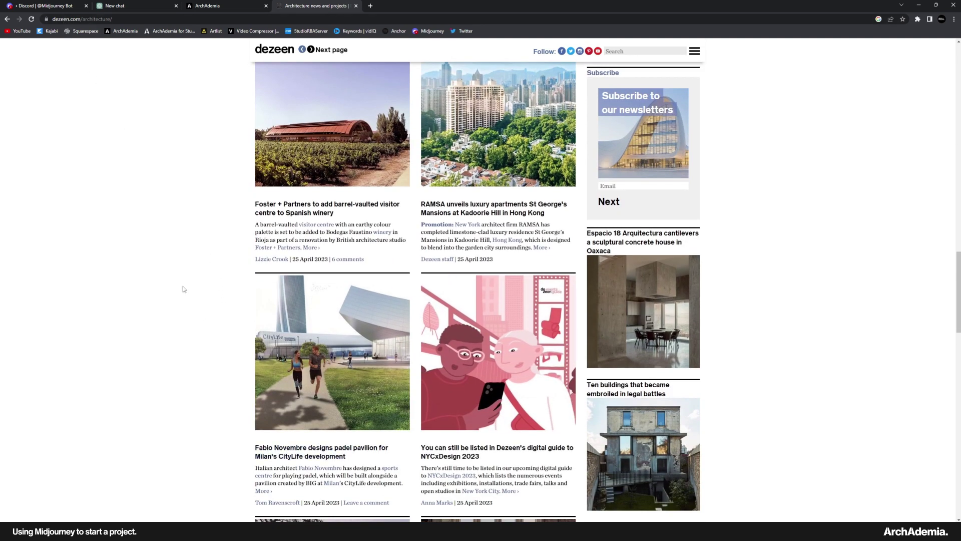
scroll(184, 287, "down", 3)
Search Dezeen for 'brick building' and look over the results
key("Home")
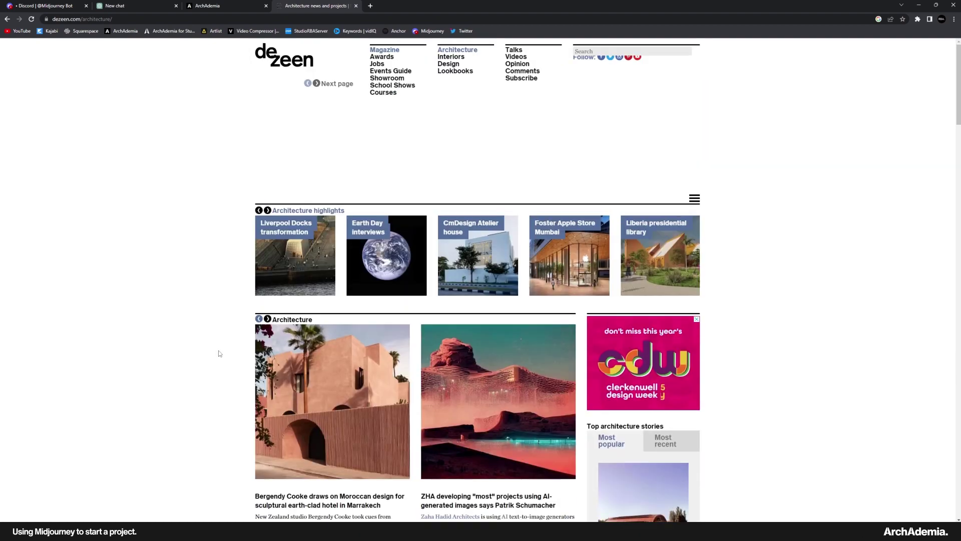
left_click(654, 154)
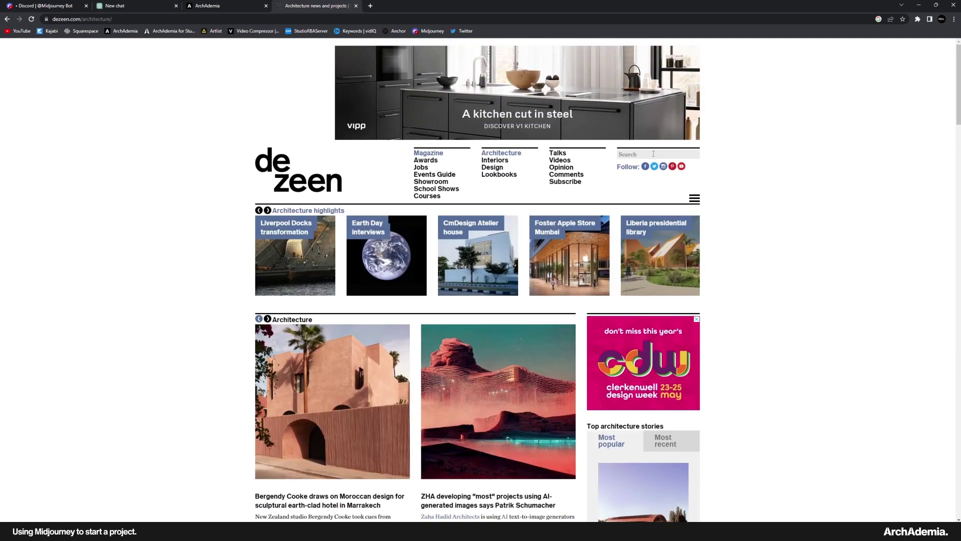
type("brick building")
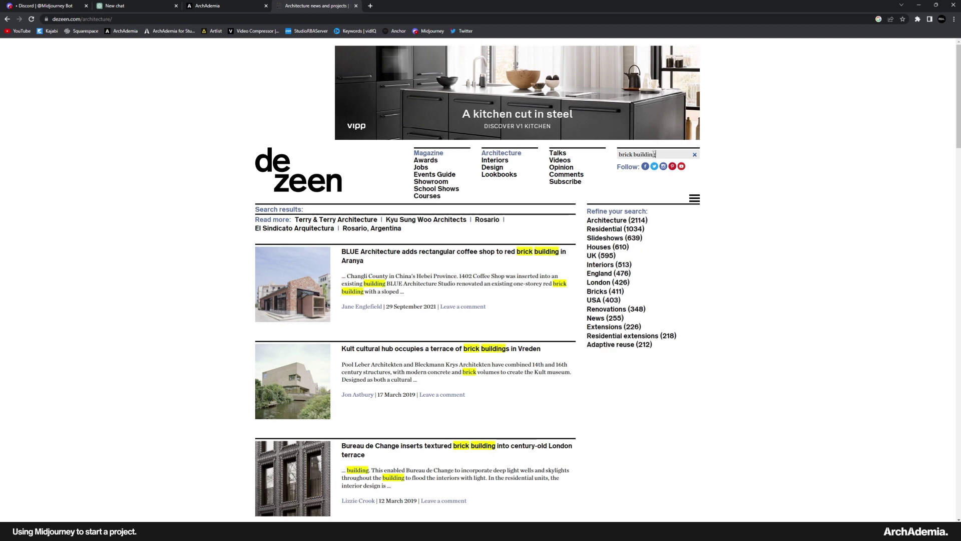
scroll(388, 213, "down", 3)
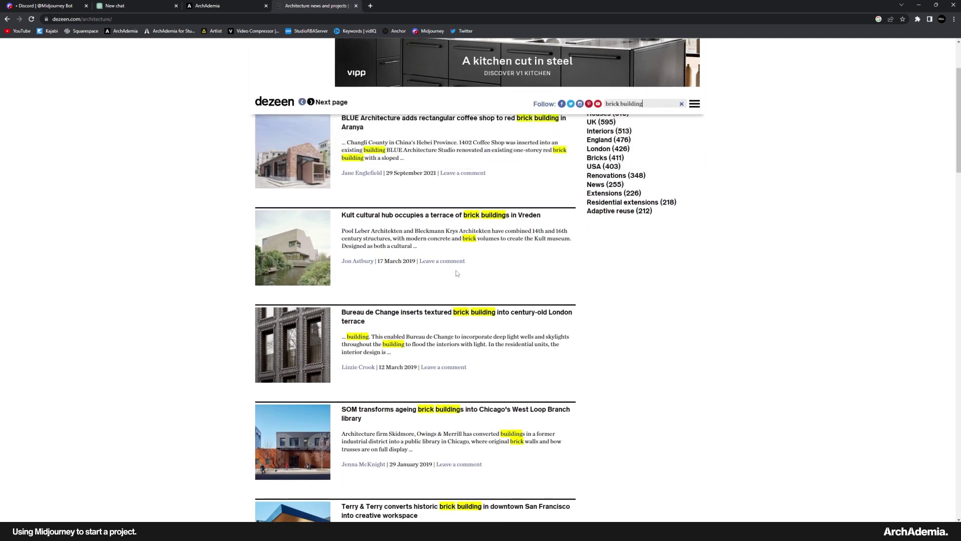
scroll(388, 213, "up", 1)
Read BLUE Architecture's red-brick coffee-shop article
left_click(281, 214)
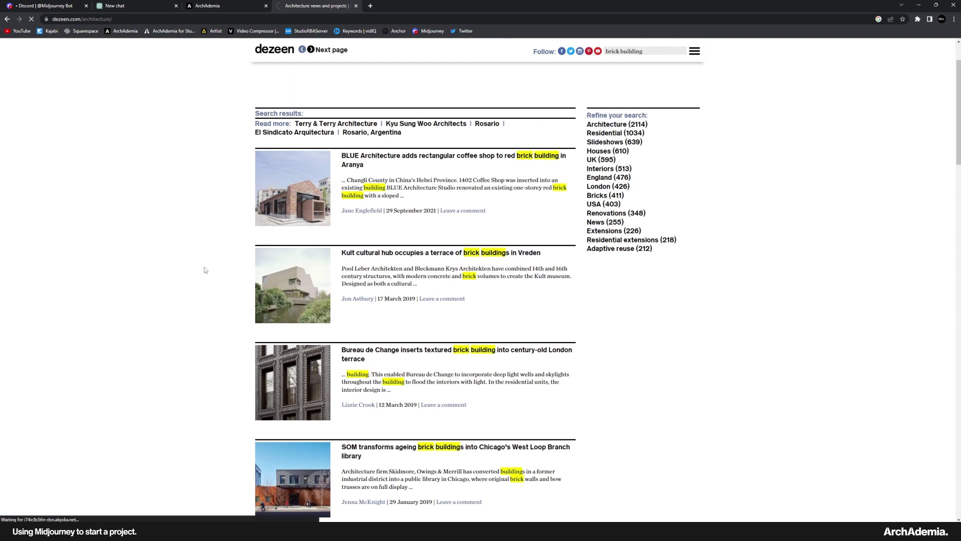
scroll(196, 308, "down", 4)
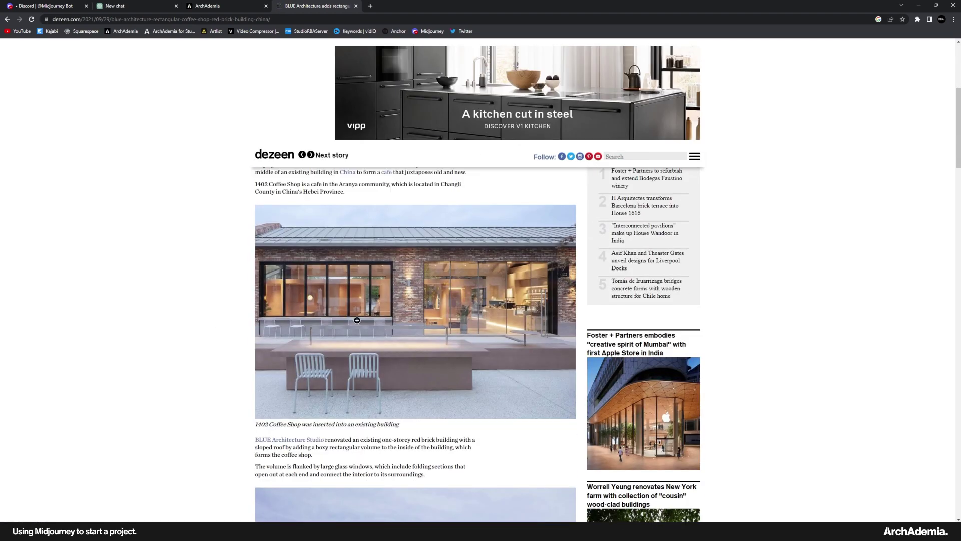
scroll(190, 309, "down", 12)
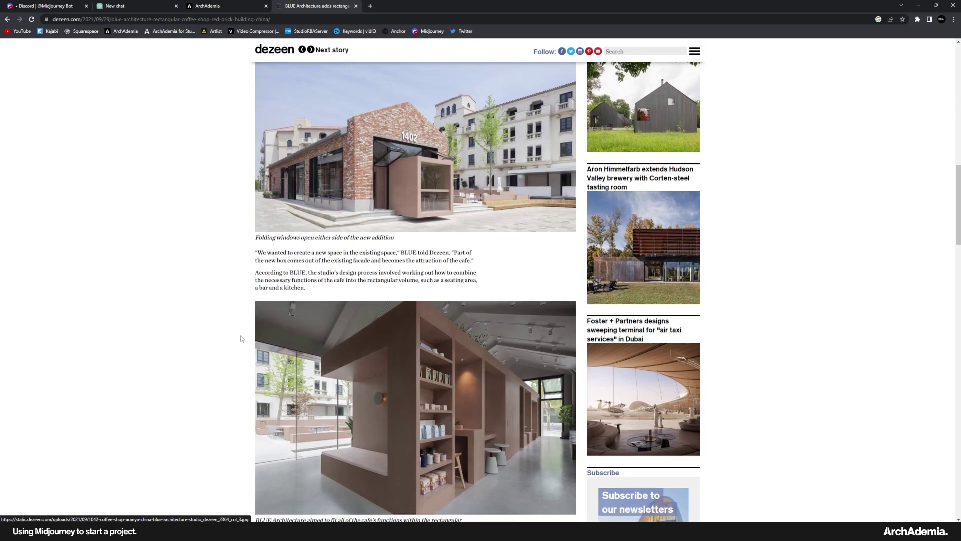
scroll(239, 337, "up", 15)
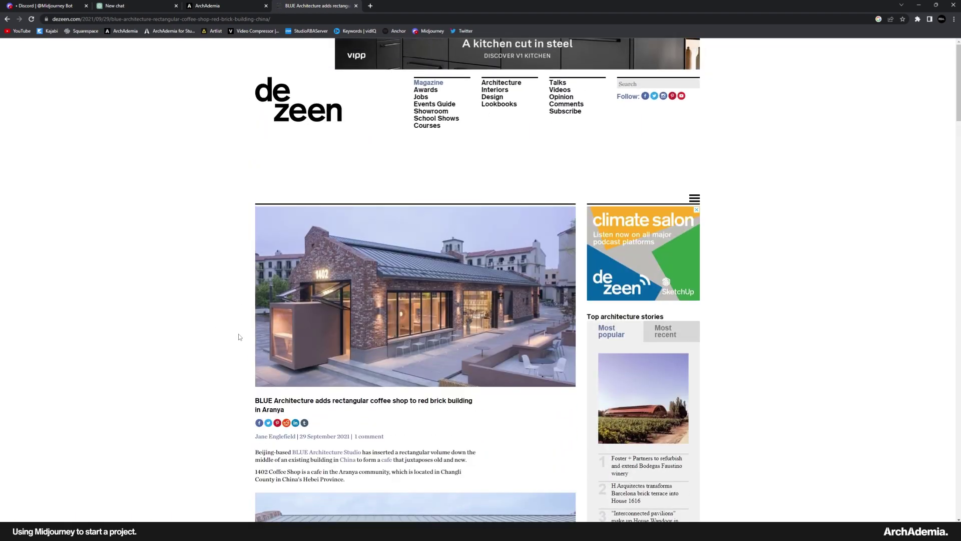
Return to the architecture news and scroll down to the RAMSA Hong Kong apartments
left_click(7, 19)
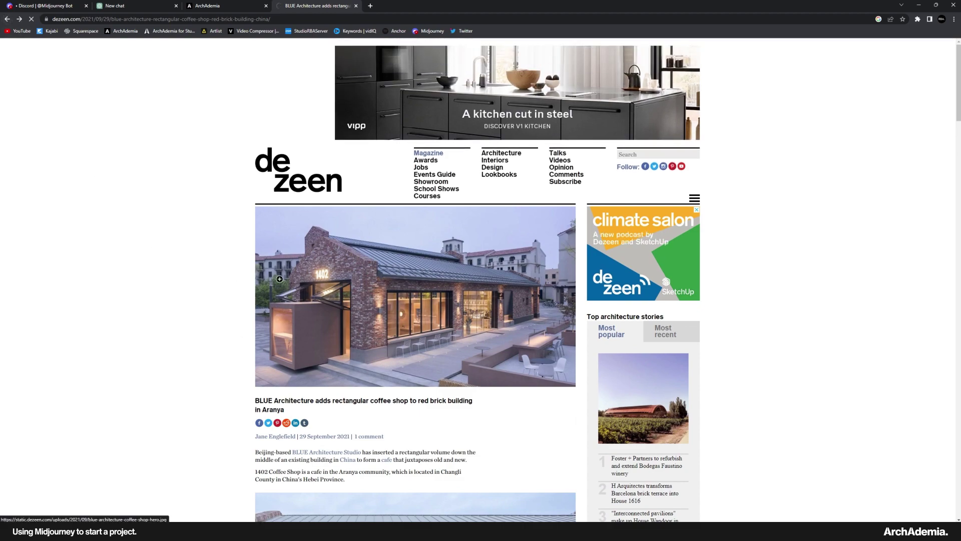
scroll(200, 306, "down", 6)
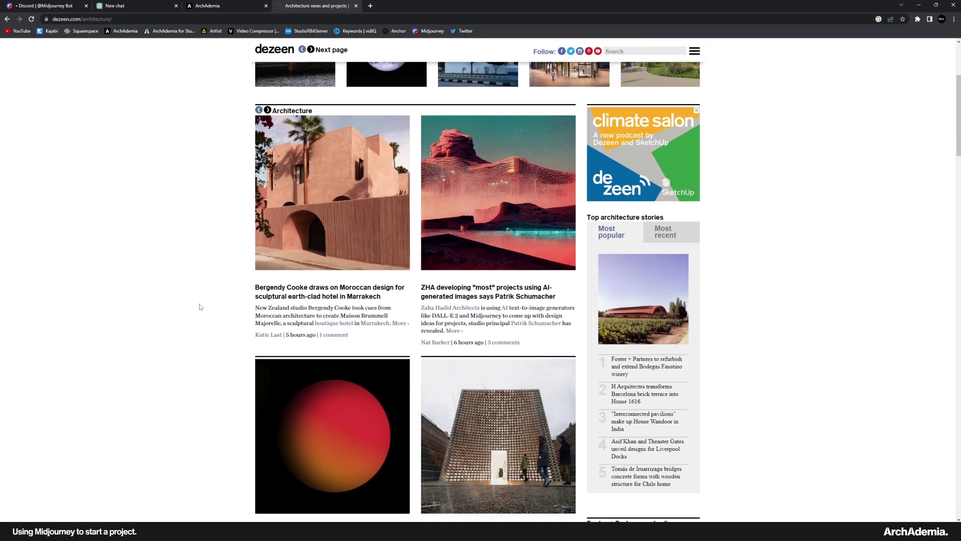
scroll(199, 304, "down", 10)
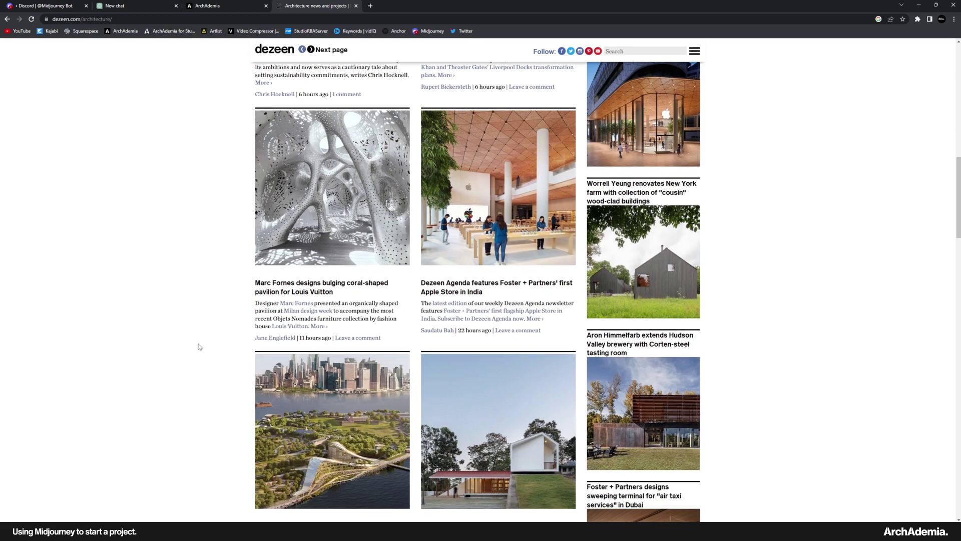
scroll(190, 327, "down", 4)
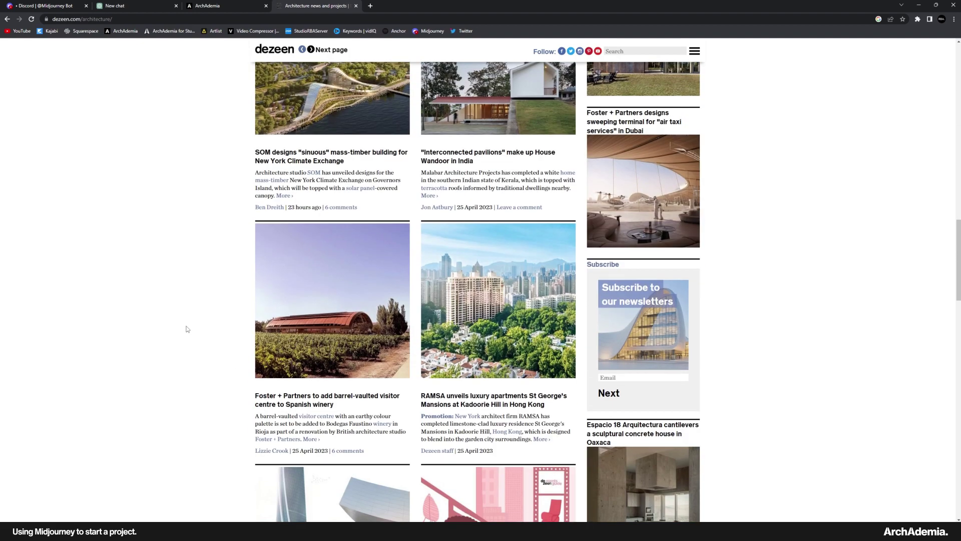
scroll(187, 329, "down", 2)
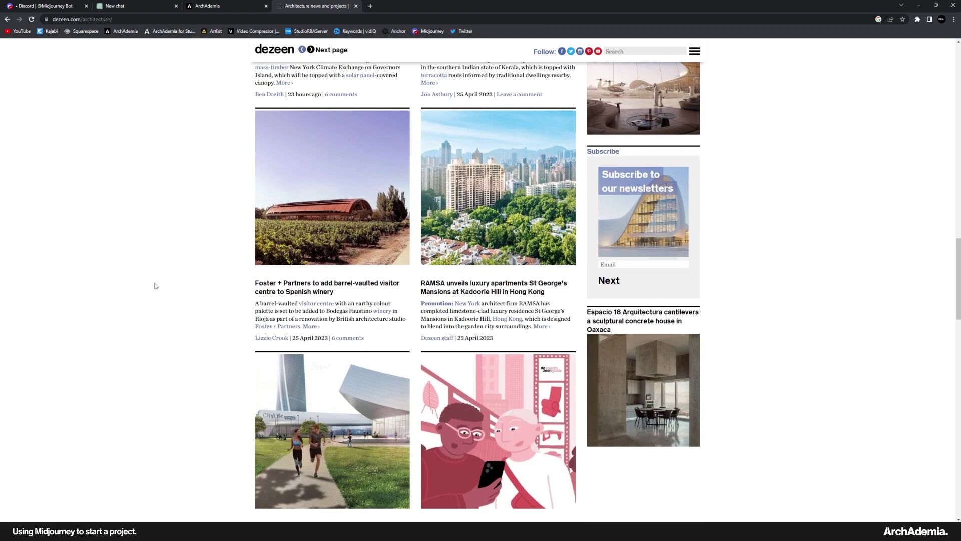
In the Midjourney Bot DM, review the brick-building grids and the Iceland stilted glass outpost upscale
left_click(47, 6)
scroll(522, 384, "up", 3)
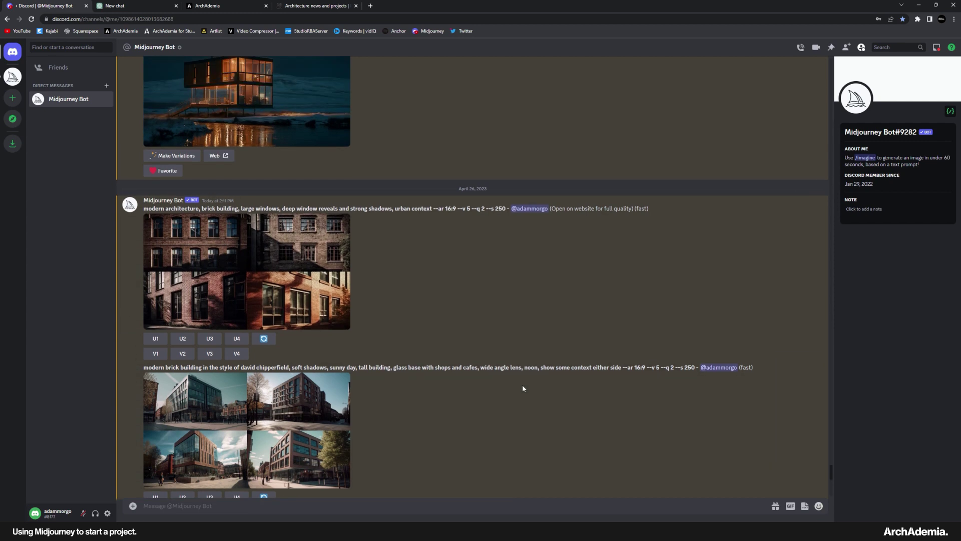
scroll(504, 375, "up", 5)
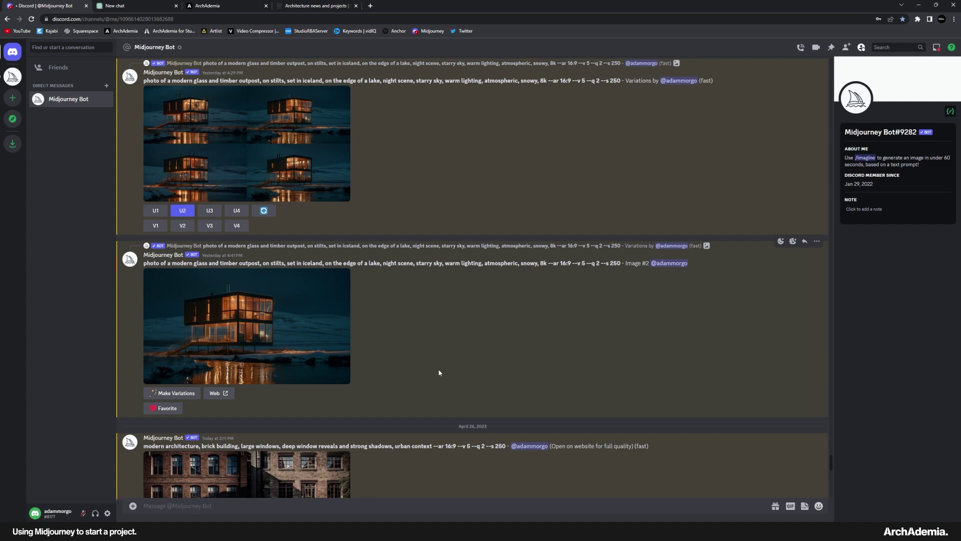
scroll(439, 372, "up", 5)
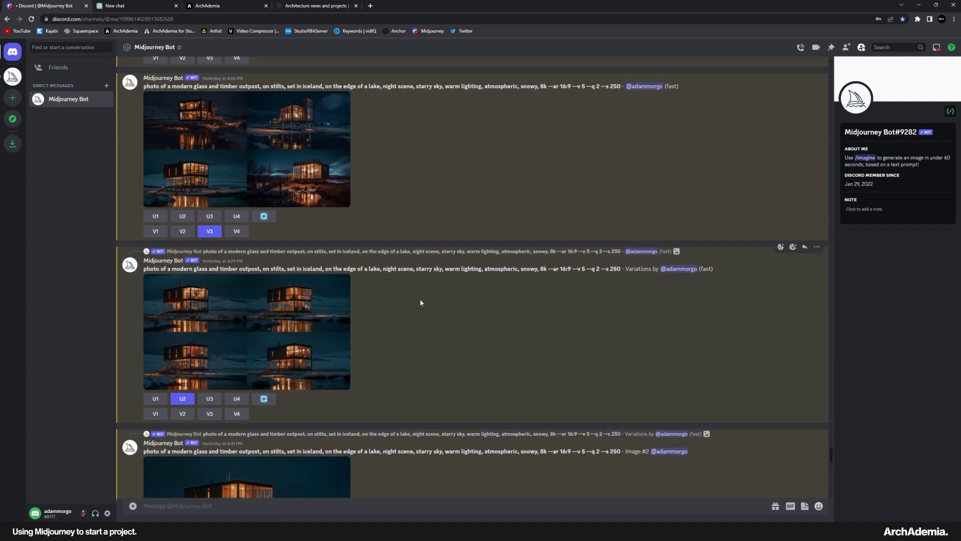
scroll(424, 293, "up", 3)
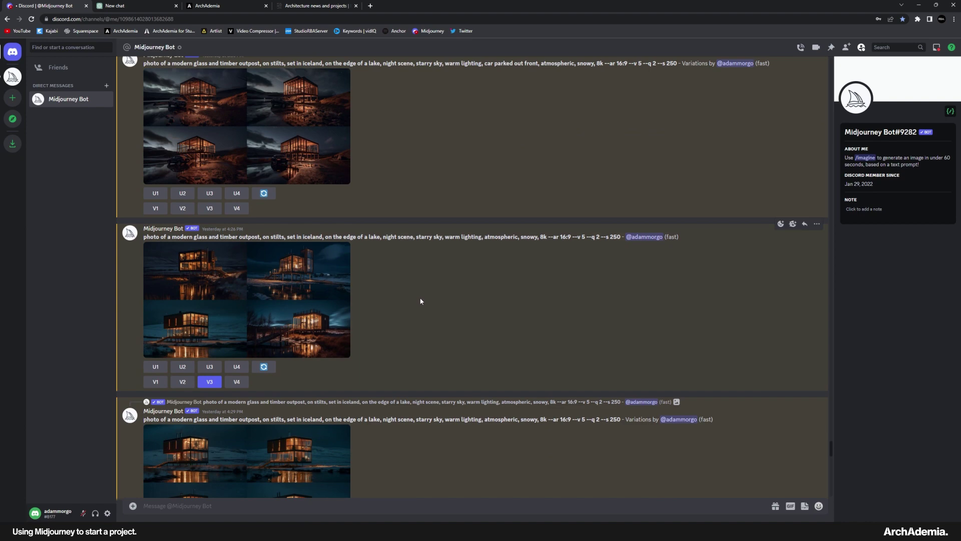
scroll(421, 301, "up", 1)
scroll(420, 297, "down", 9)
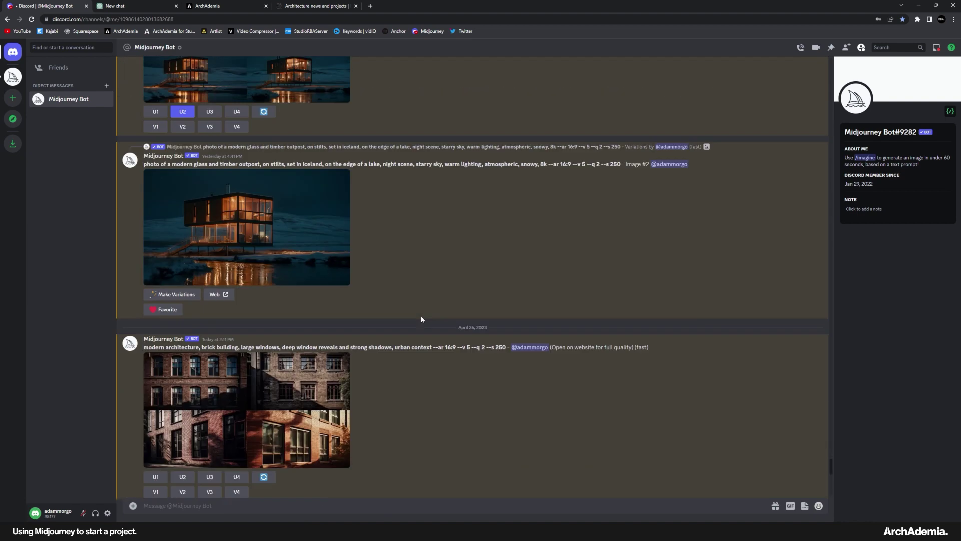
scroll(421, 321, "down", 5)
scroll(310, 355, "down", 4)
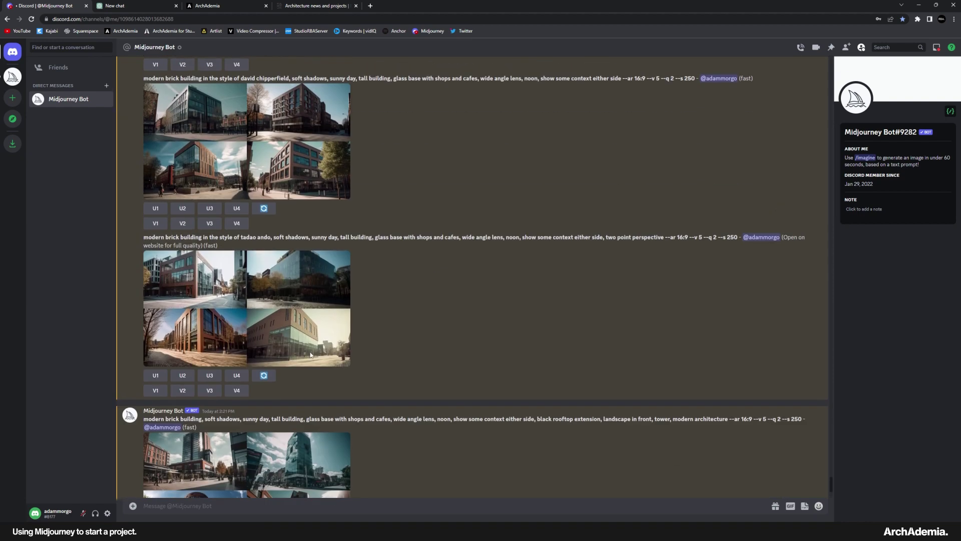
scroll(403, 328, "up", 12)
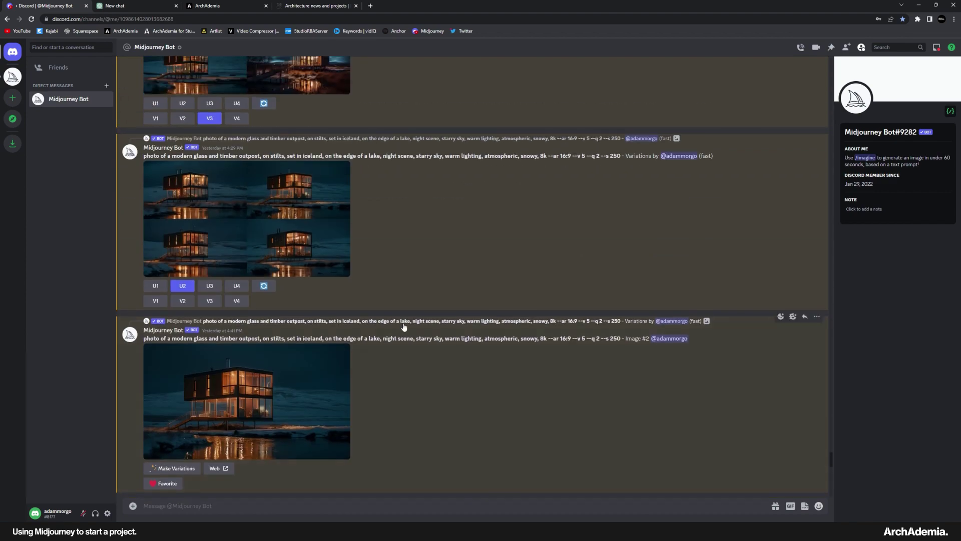
scroll(405, 323, "up", 5)
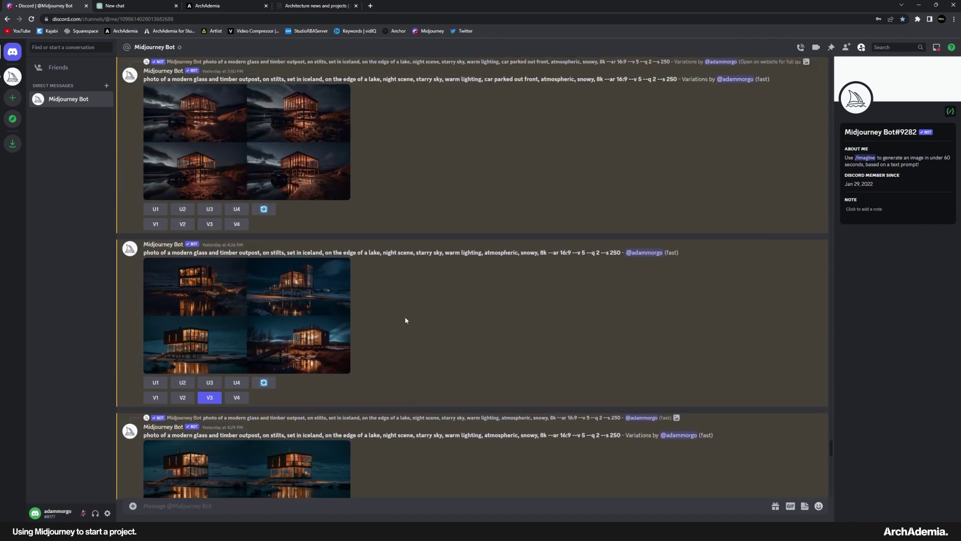
scroll(405, 321, "down", 6)
scroll(406, 320, "up", 5)
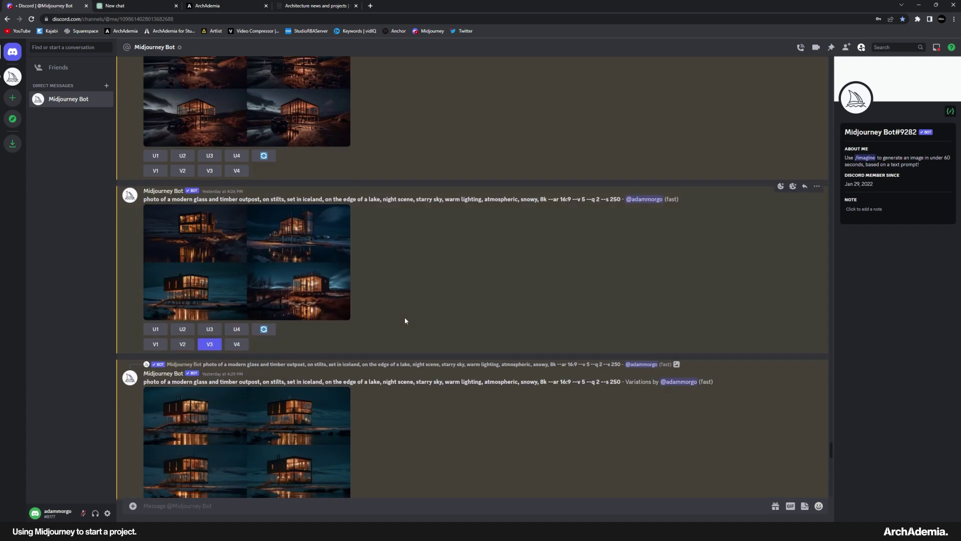
scroll(321, 333, "down", 5)
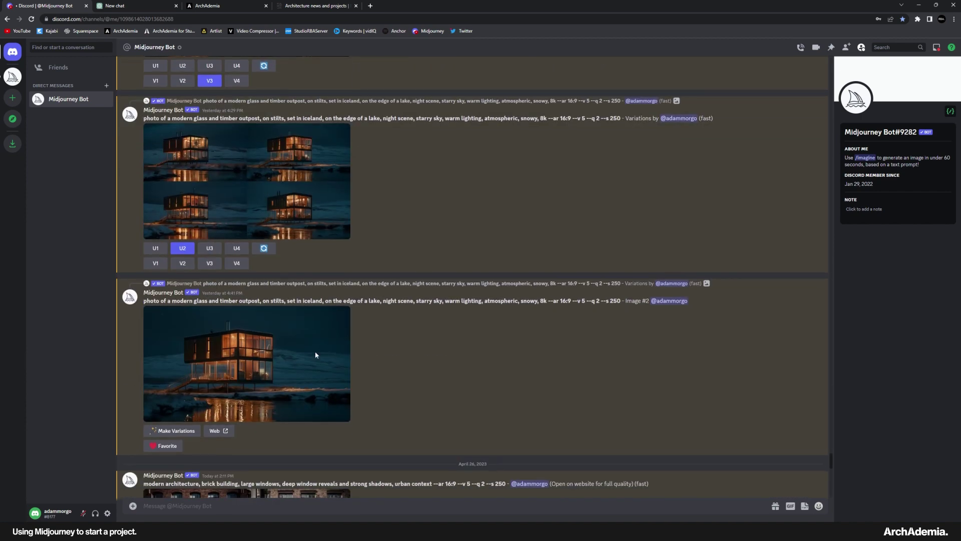
scroll(455, 371, "down", 1)
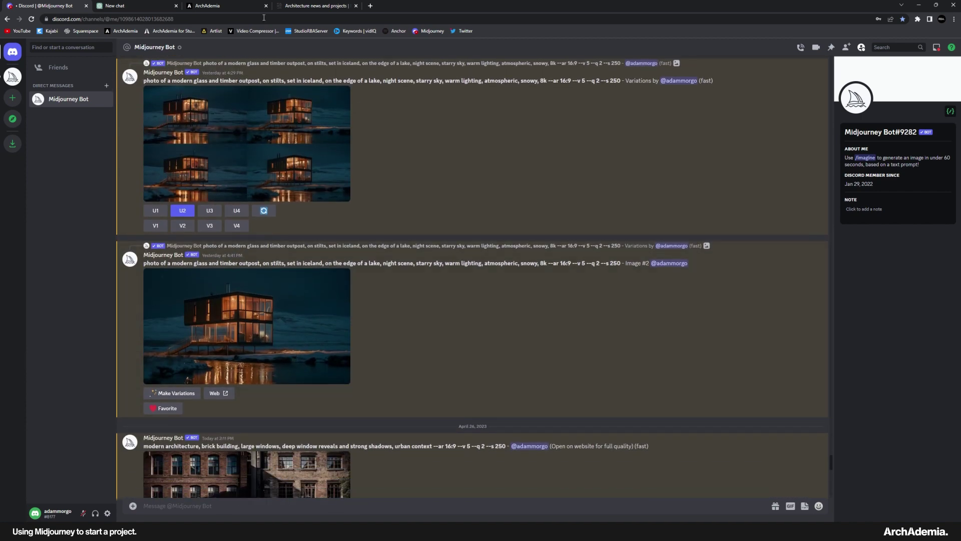
View ArchAdemia's glass-house-on-stilts homepage and lessons page, then return to the Midjourney Bot chat
left_click(246, 5)
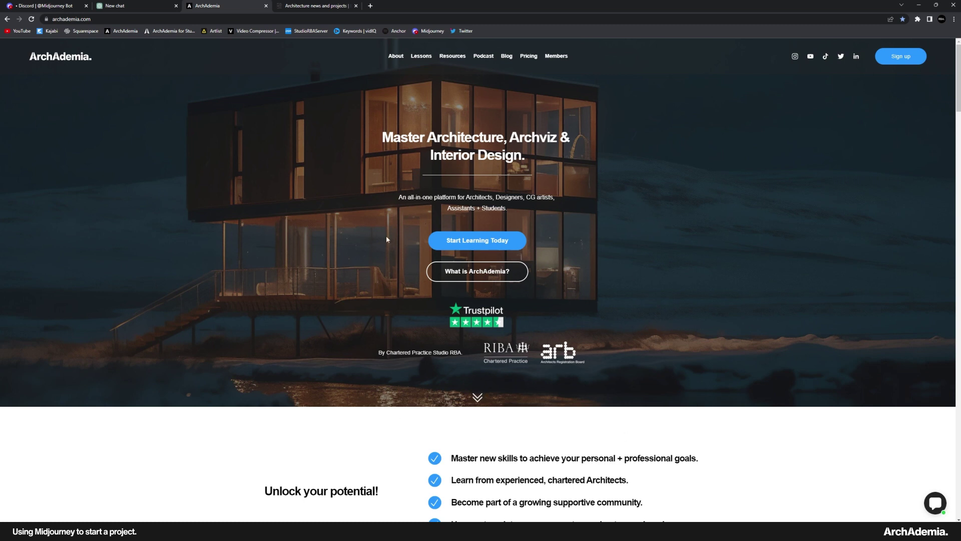
left_click(421, 56)
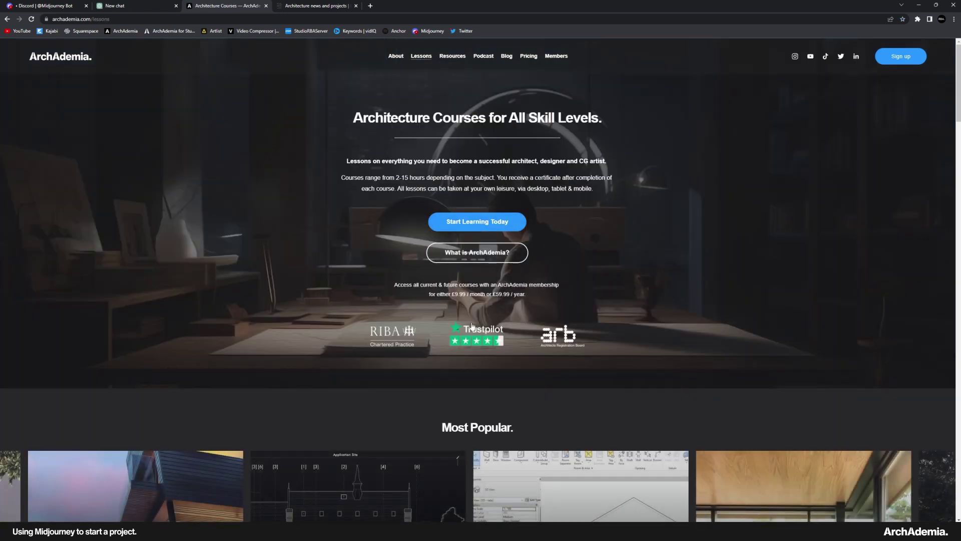
left_click(58, 59)
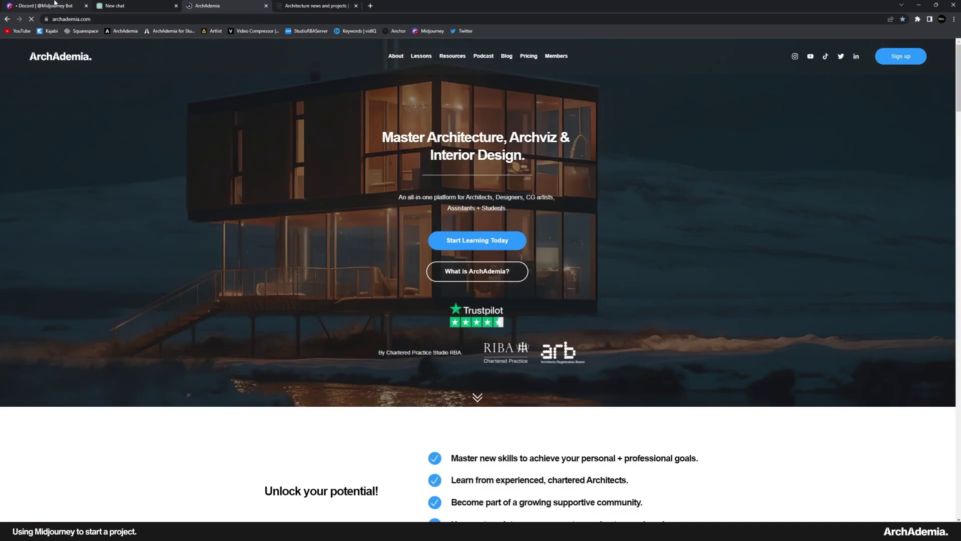
key("ctrl+1")
scroll(434, 335, "down", 5)
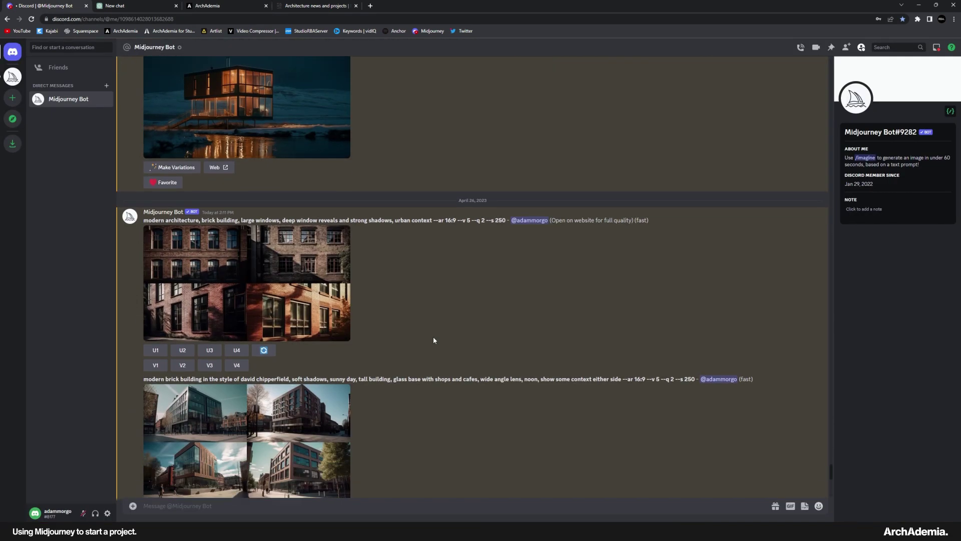
scroll(429, 337, "down", 2)
scroll(430, 341, "up", 2)
scroll(373, 300, "up", 1)
scroll(374, 298, "down", 1)
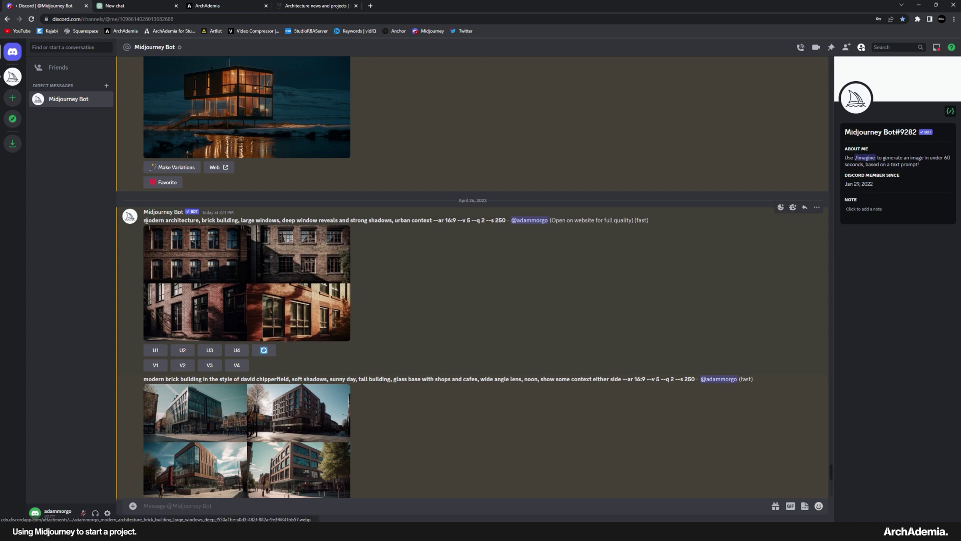
left_click_drag(148, 220, 191, 223)
left_click(360, 244)
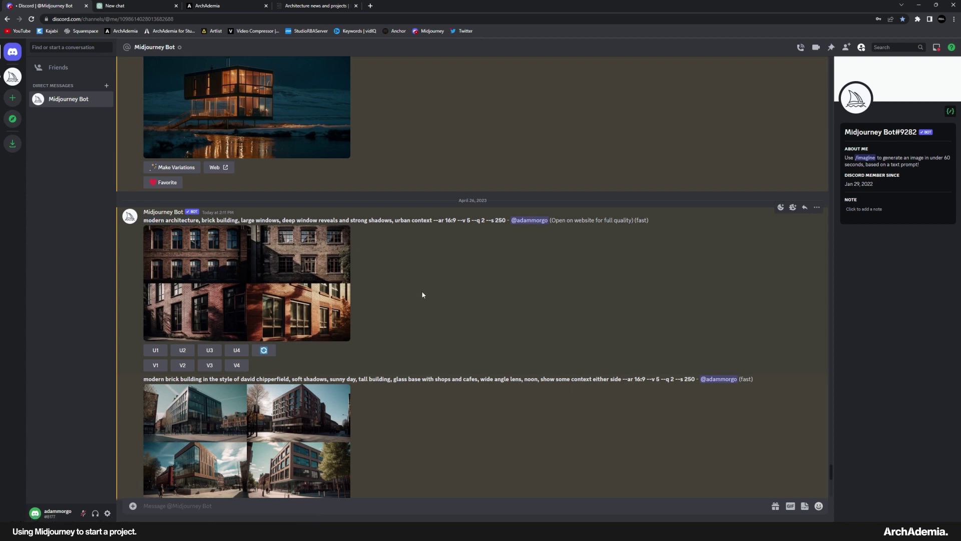
scroll(421, 294, "down", 3)
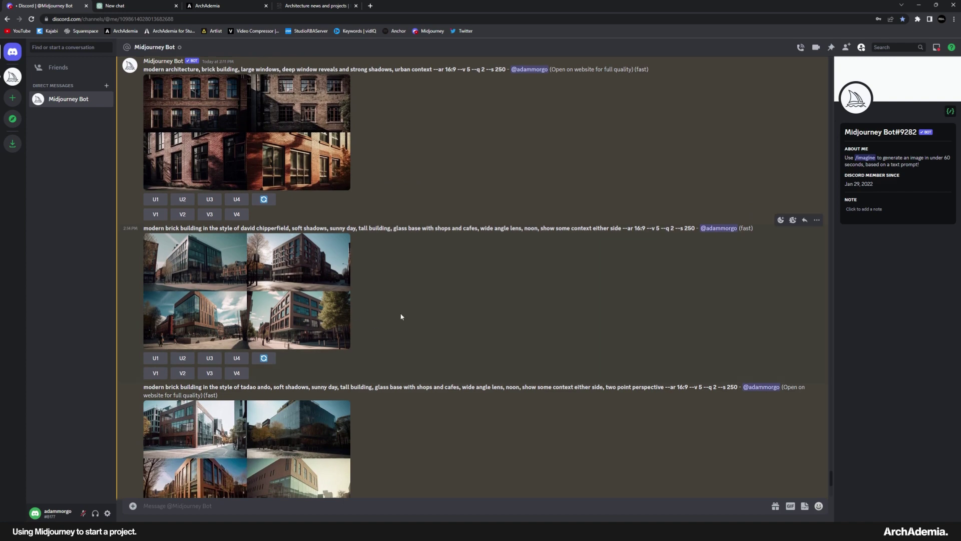
scroll(425, 348, "down", 3)
scroll(426, 349, "up", 3)
scroll(425, 345, "up", 1)
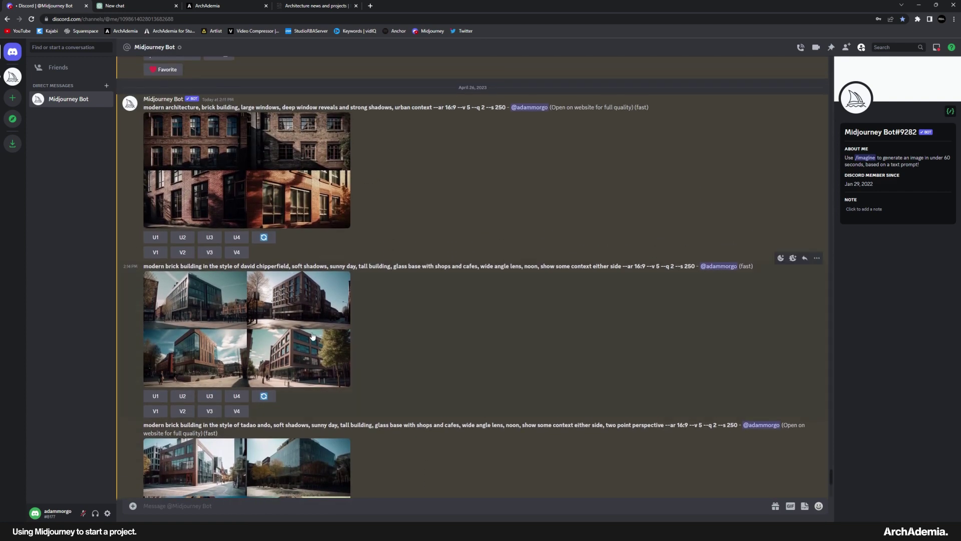
scroll(390, 321, "up", 1)
scroll(394, 304, "up", 1)
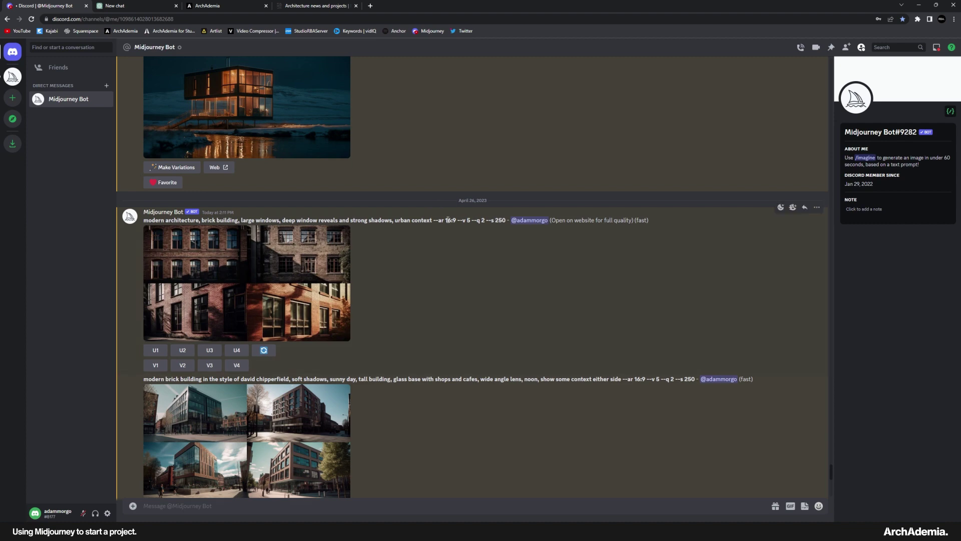
left_click(248, 295)
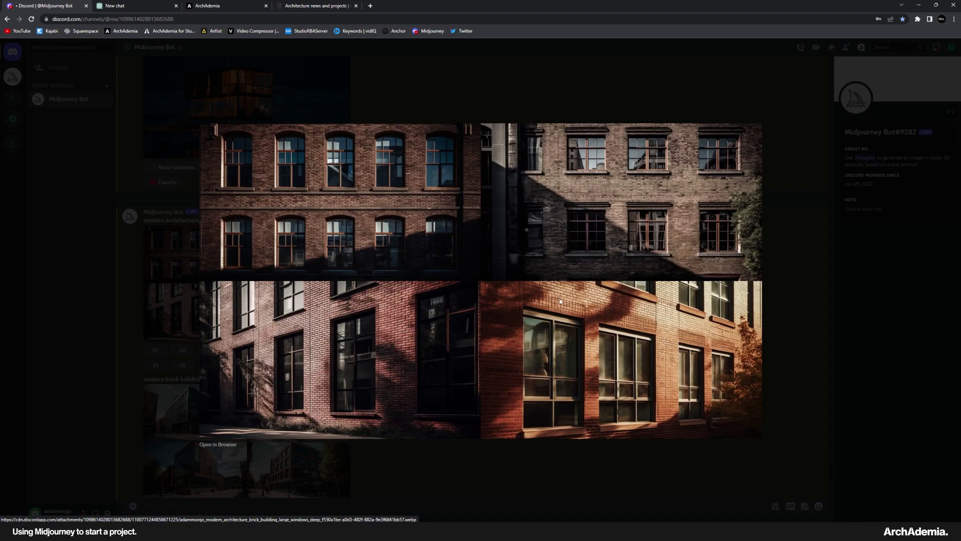
left_click(179, 292)
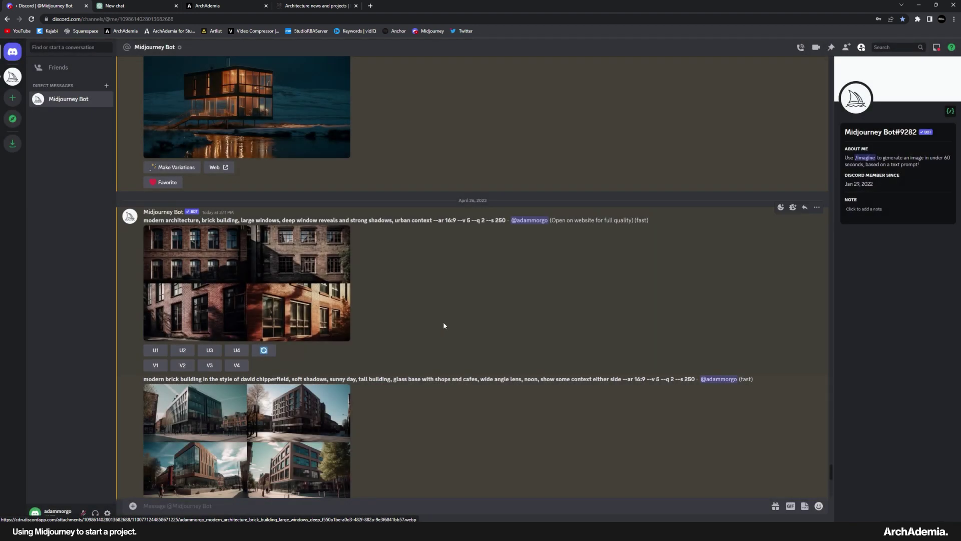
scroll(444, 321, "down", 2)
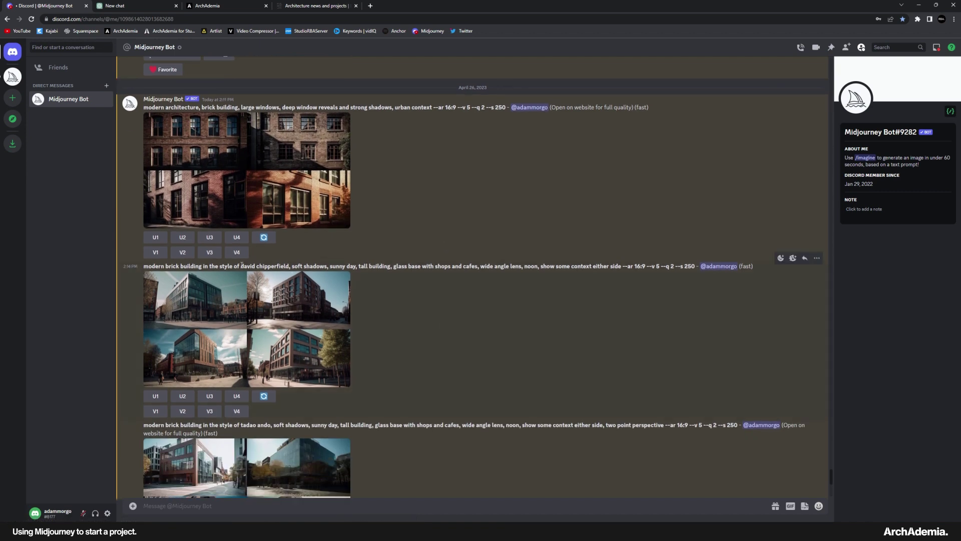
left_click_drag(241, 266, 289, 266)
left_click(439, 345)
left_click(341, 340)
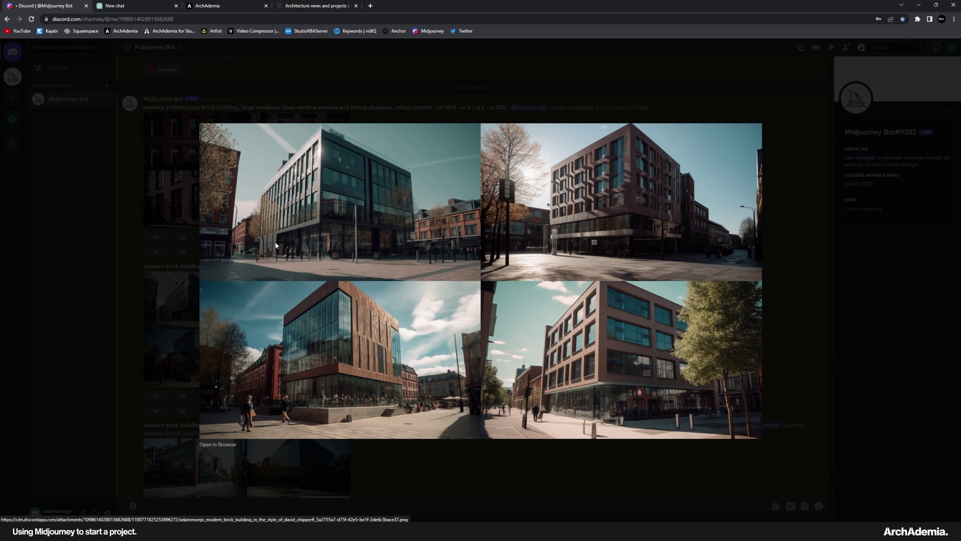
Close the Chipperfield viewer, highlight the Tadao Ando prompt, and enlarge its brick-building grid
left_click(190, 268)
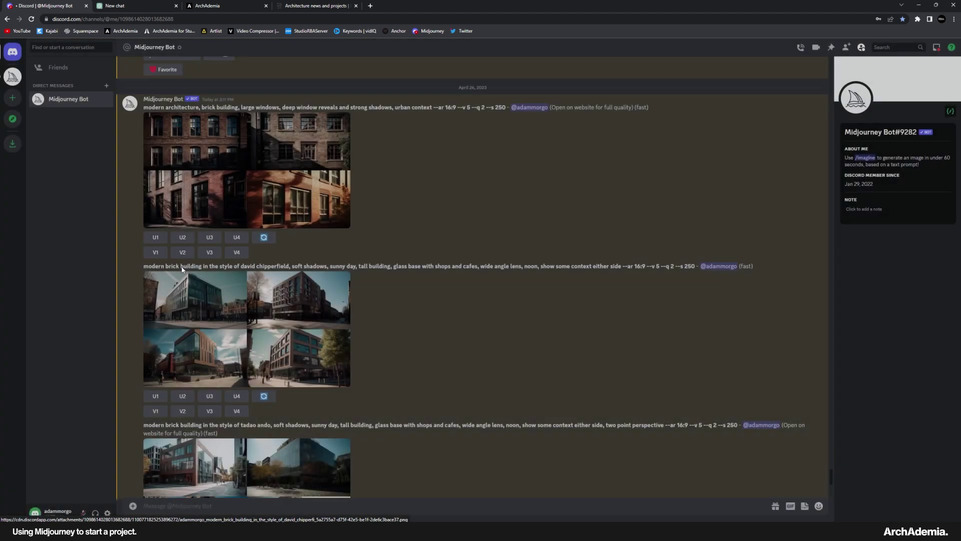
scroll(402, 324, "down", 4)
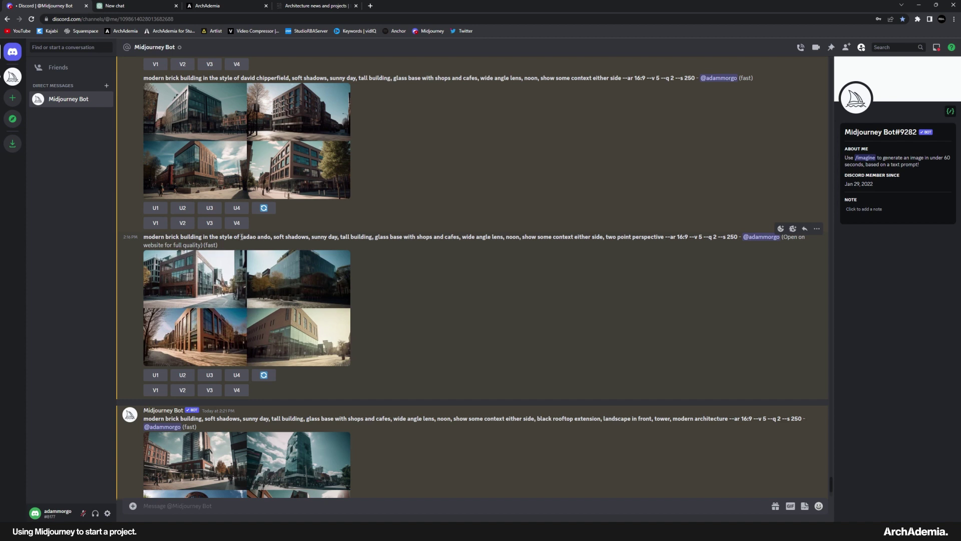
left_click_drag(241, 237, 277, 237)
left_click(320, 236)
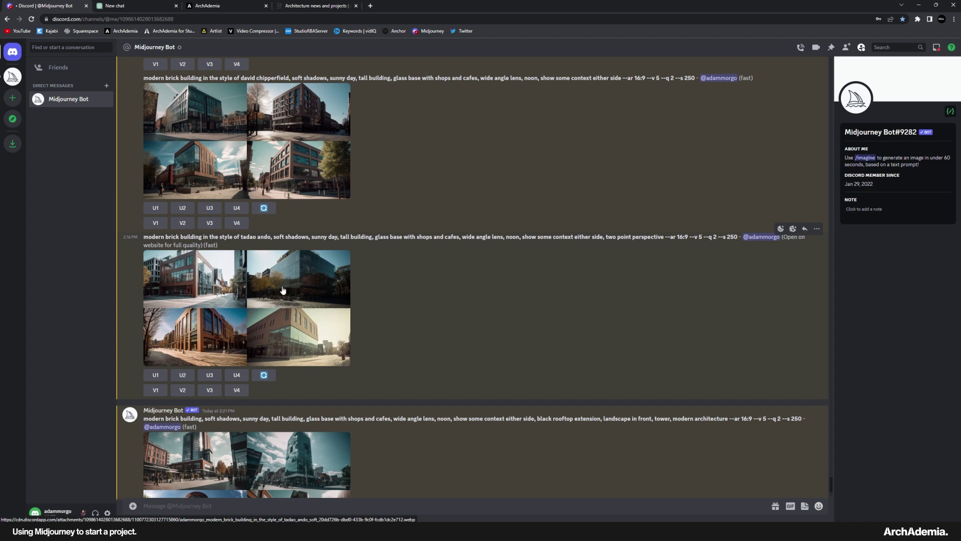
triple_click(192, 237)
left_click(193, 238)
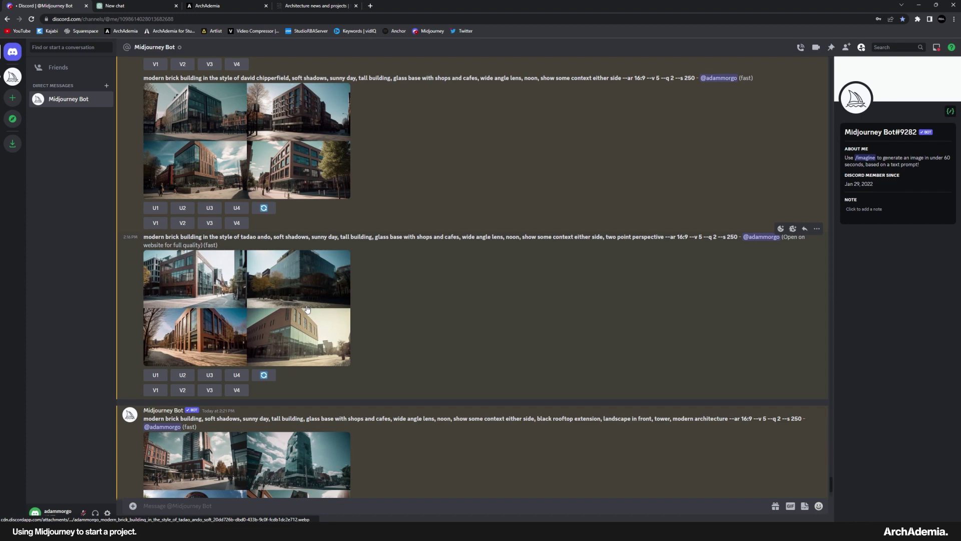
left_click(297, 322)
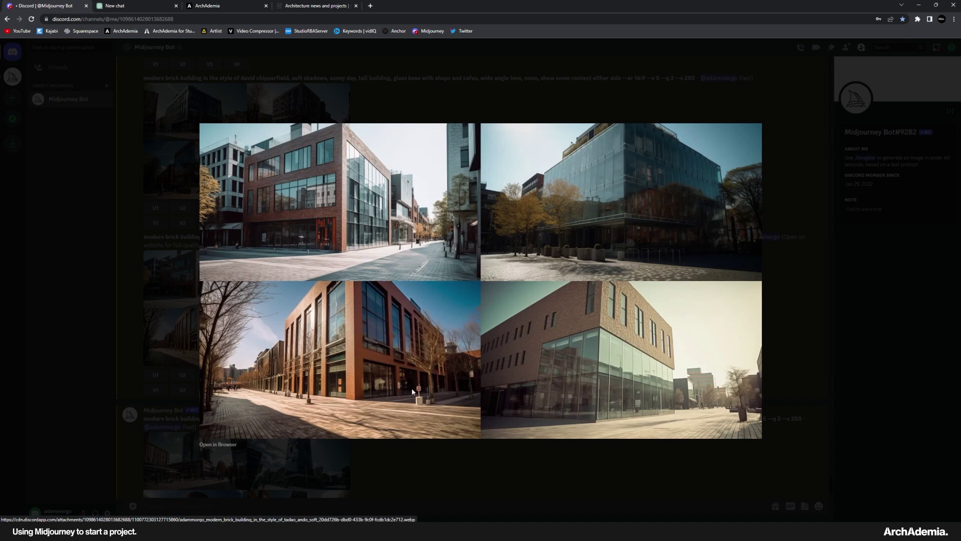
left_click(513, 456)
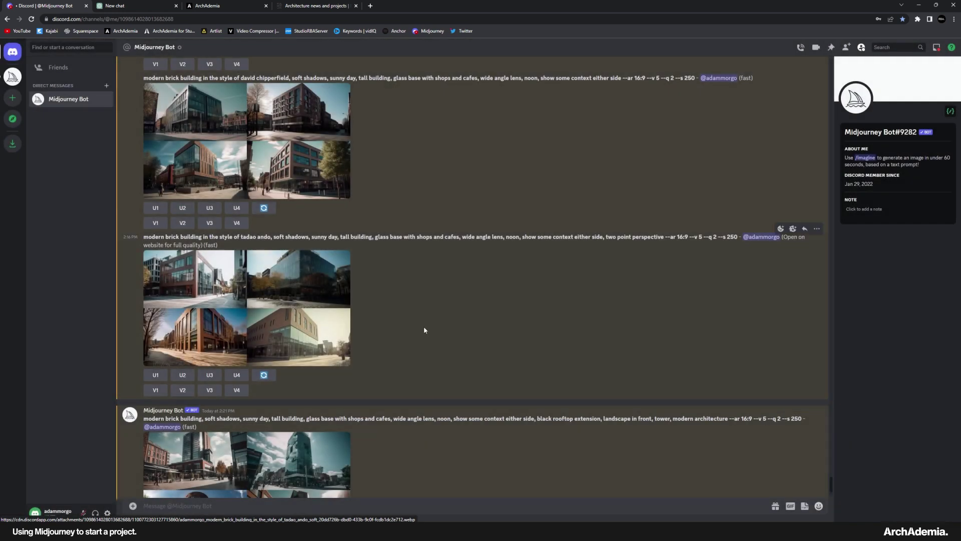
scroll(423, 326, "down", 3)
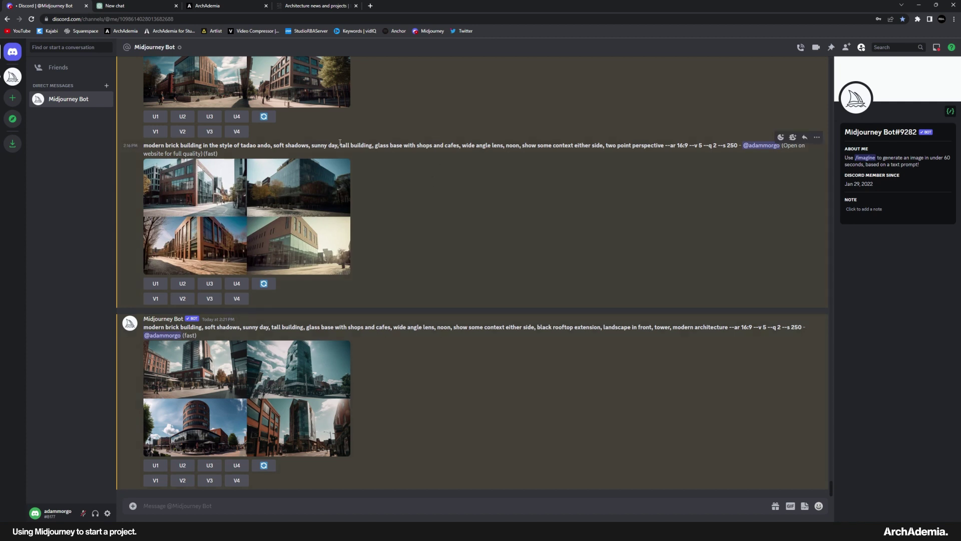
left_click_drag(340, 145, 388, 145)
left_click(388, 145)
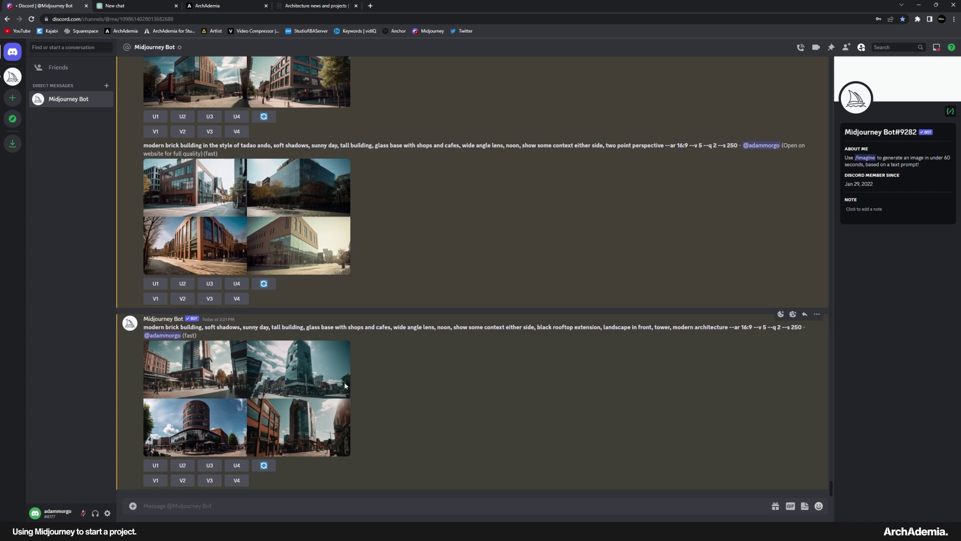
left_click(278, 385)
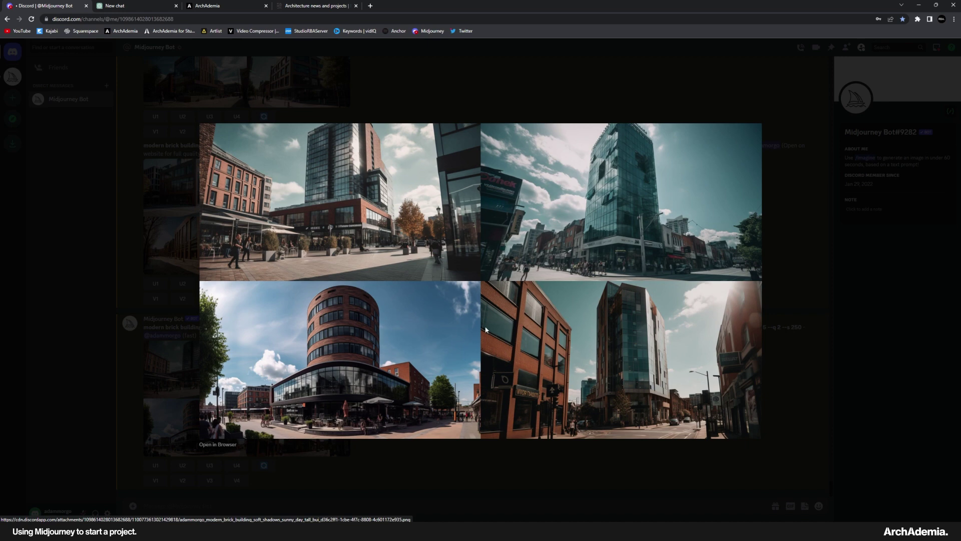
left_click(175, 379)
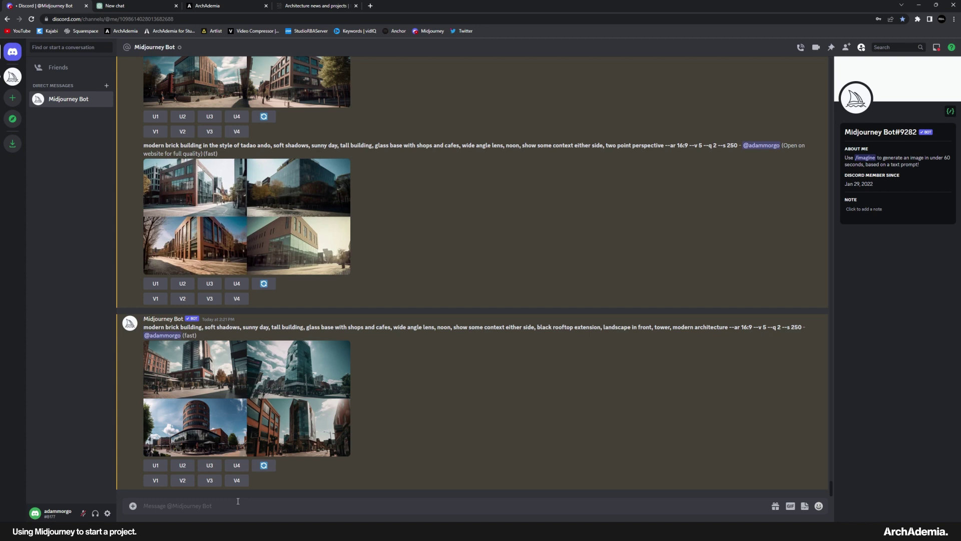
Submit /imagine for a Tadao Ando-style concrete building on stilts, grassy landscape, glass spans, --ar 16:9
type("/imagine")
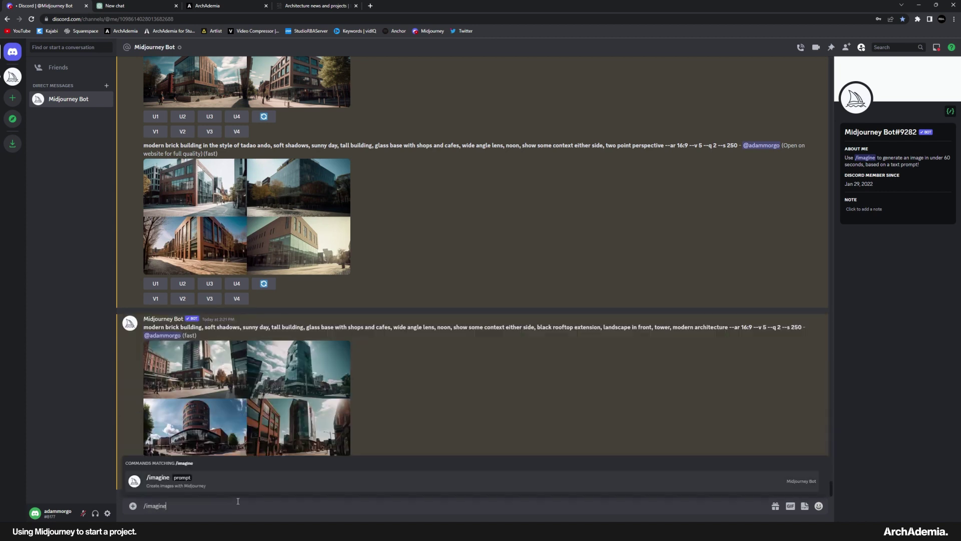
key("Tab")
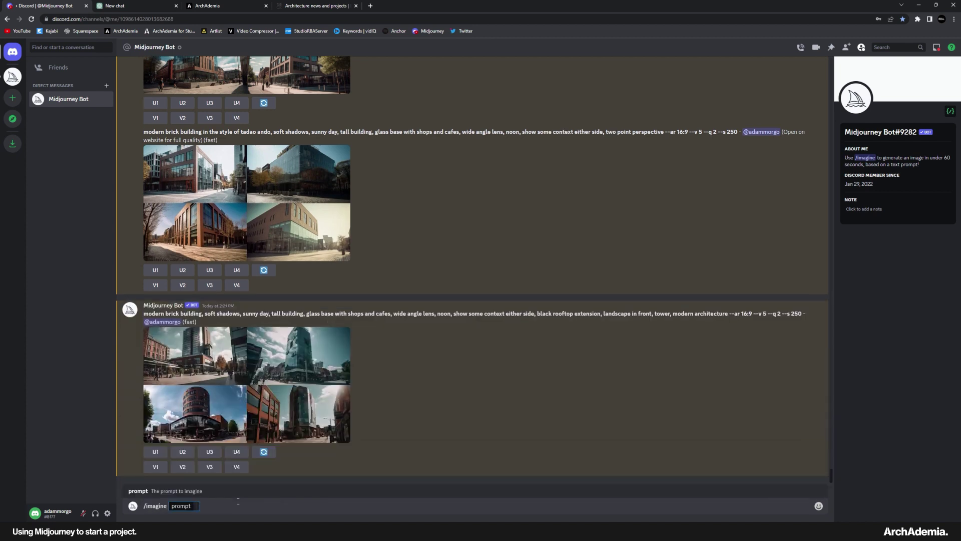
type("modern concrete building in the style of tadao ando")
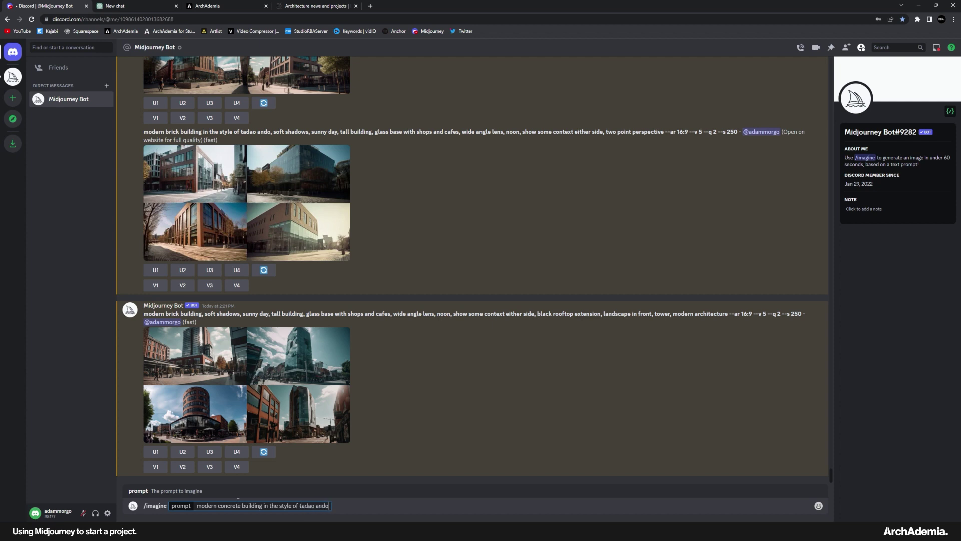
type(", large glass windows, elevated")
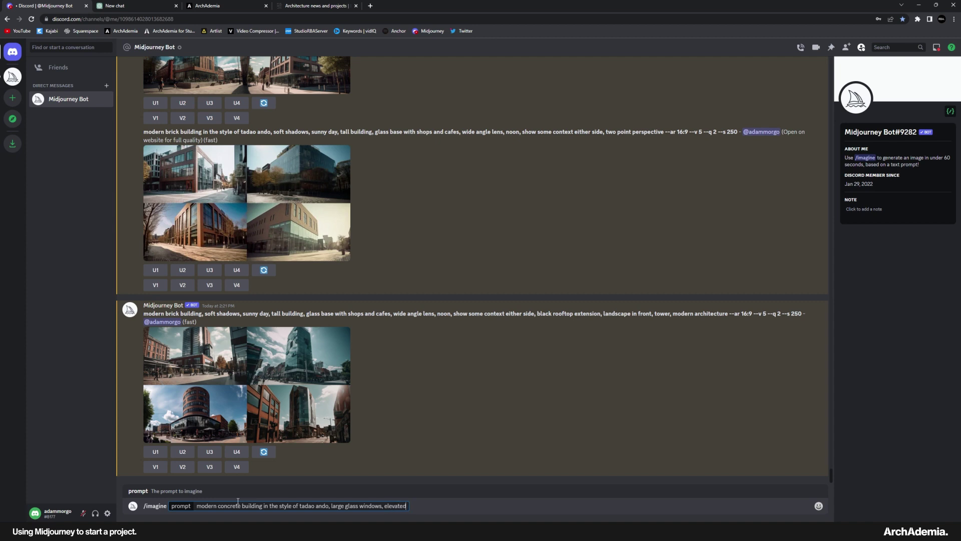
type(" on stilts, grassy landscape")
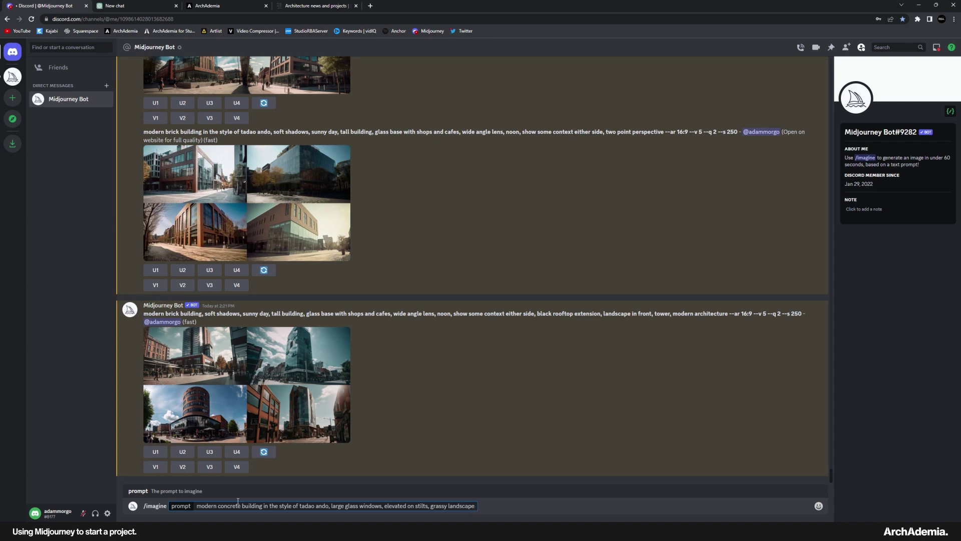
type(", soft shadows, sunny day,")
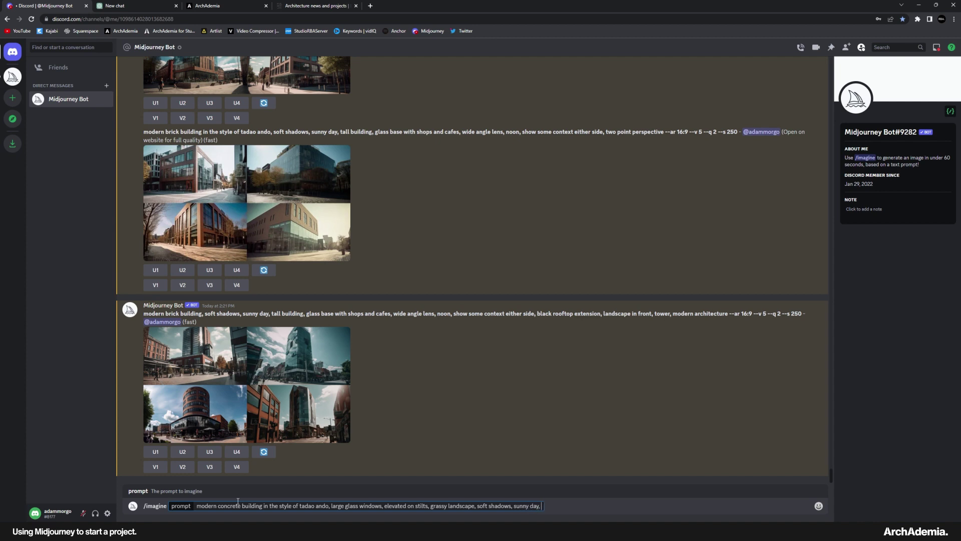
type("large spans of glass, ang")
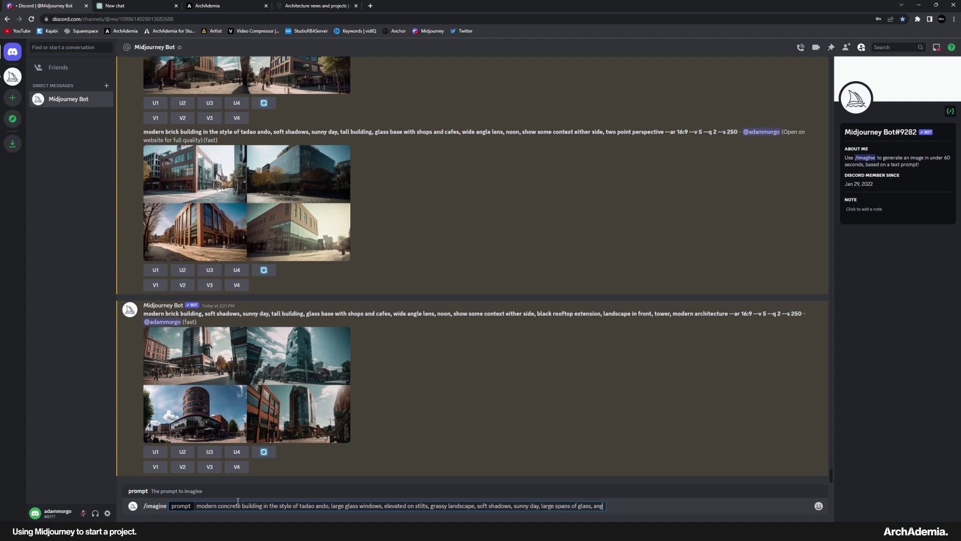
type("ular design, modern arc")
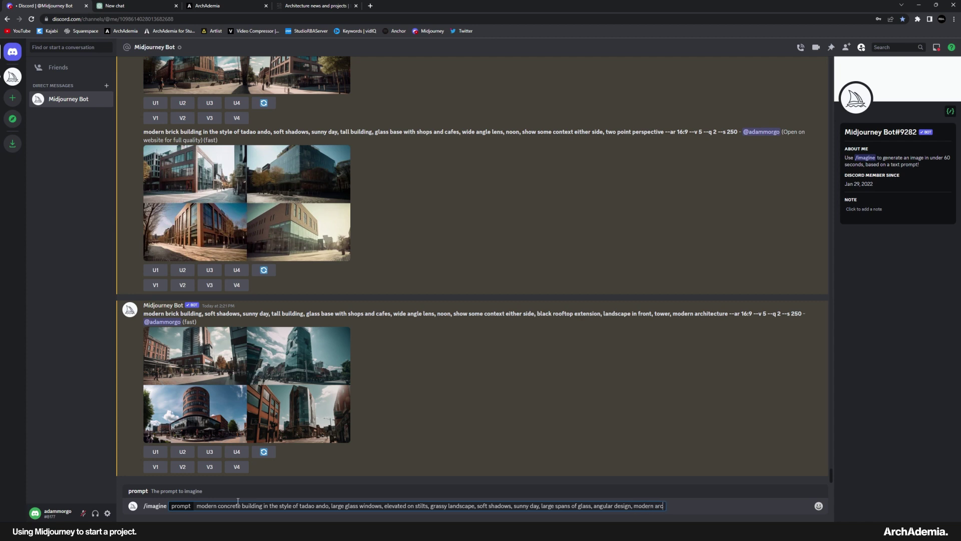
type("hitecture --ar 16@")
key("BackSpace")
type(":9")
key("Return")
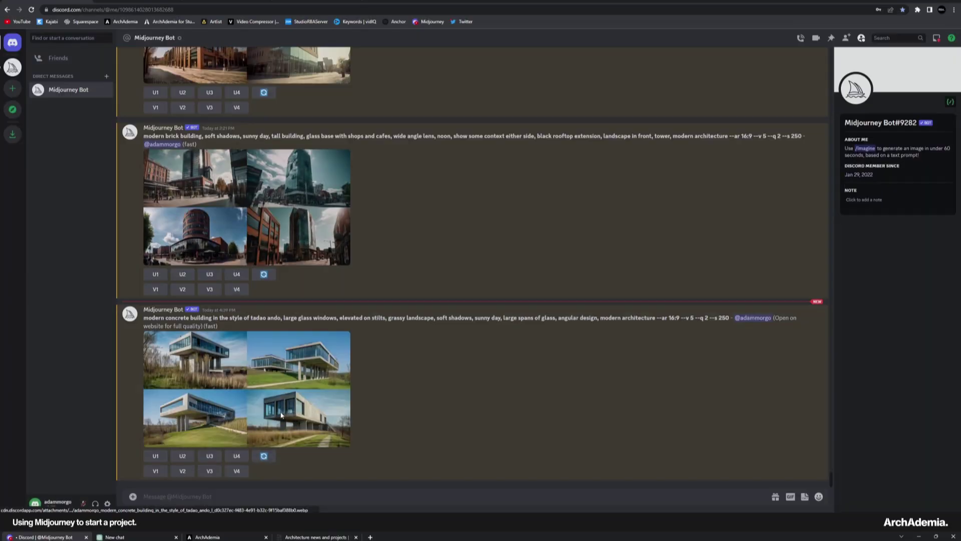
Enlarge the grid of four concrete buildings on stilts in grassy landscapes
left_click(282, 421)
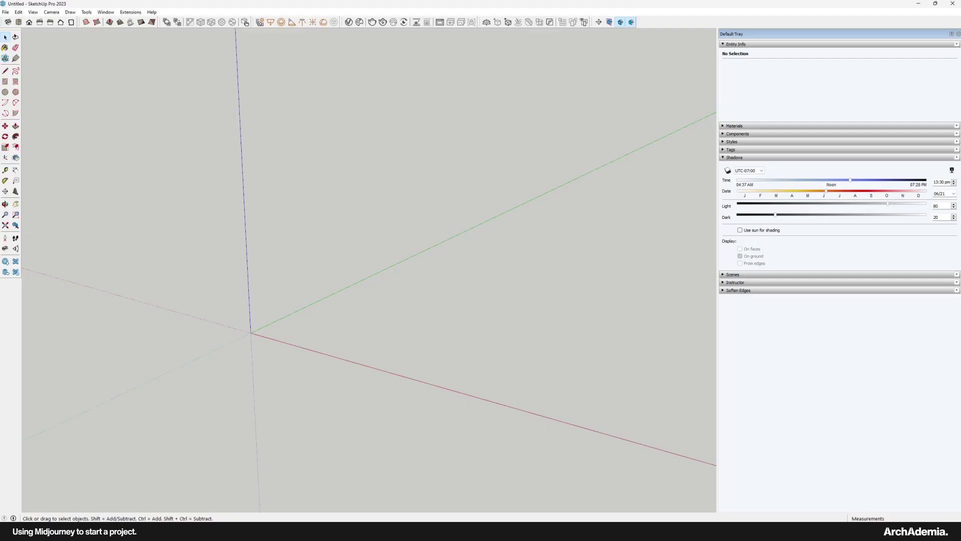
scroll(320, 326, "up", 3)
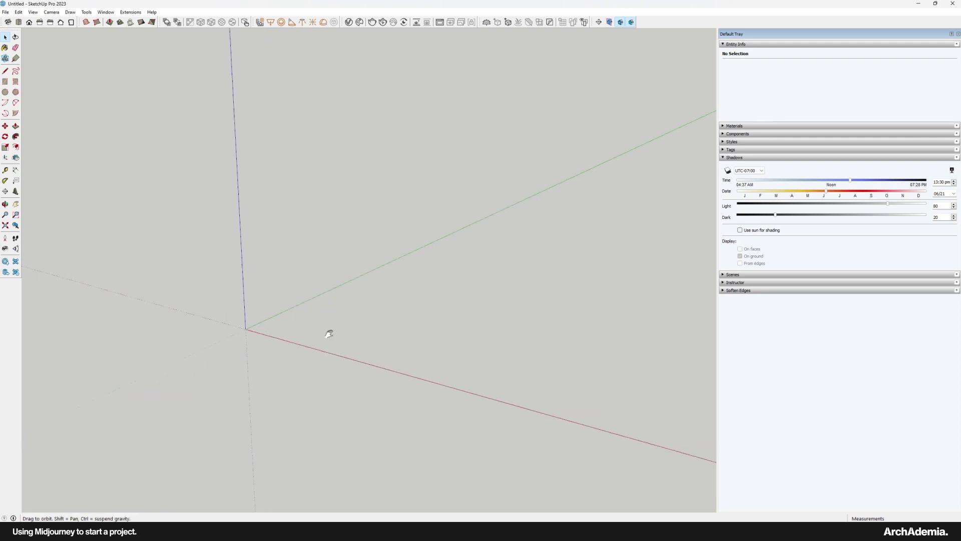
Draw a rectangle from the origin to create the ground floor face
scroll(307, 354, "down", 2)
key("r")
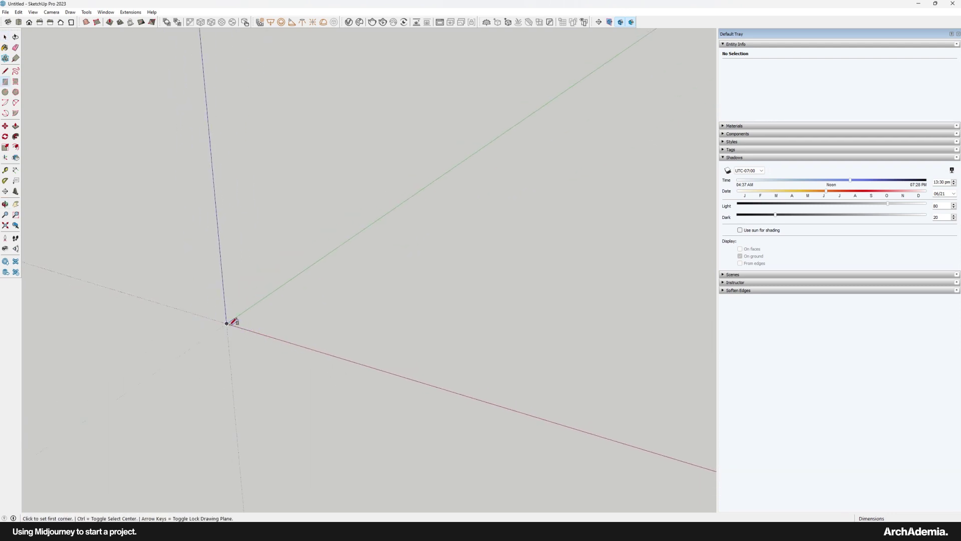
left_click(227, 324)
scroll(326, 296, "up", 2)
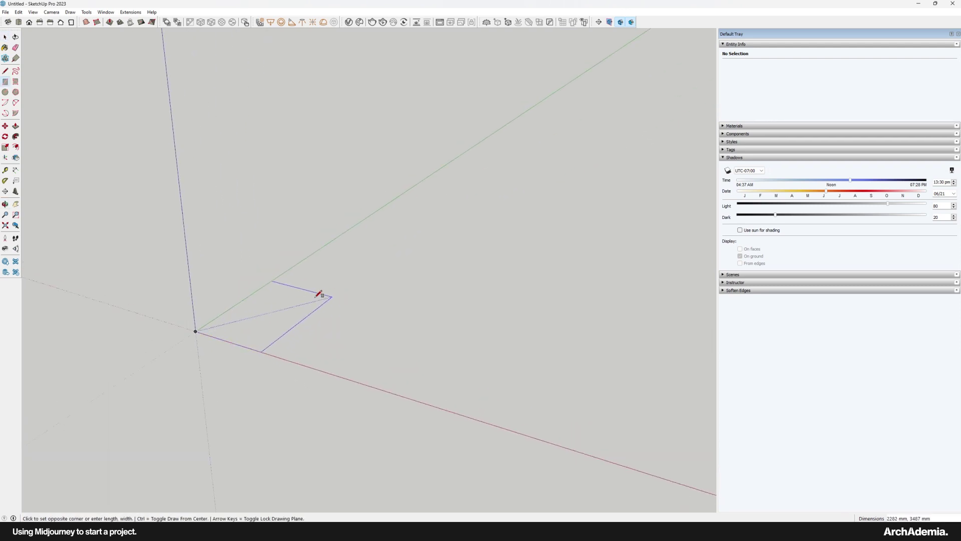
scroll(360, 272, "down", 2)
middle_click(360, 272)
scroll(393, 257, "up", 3)
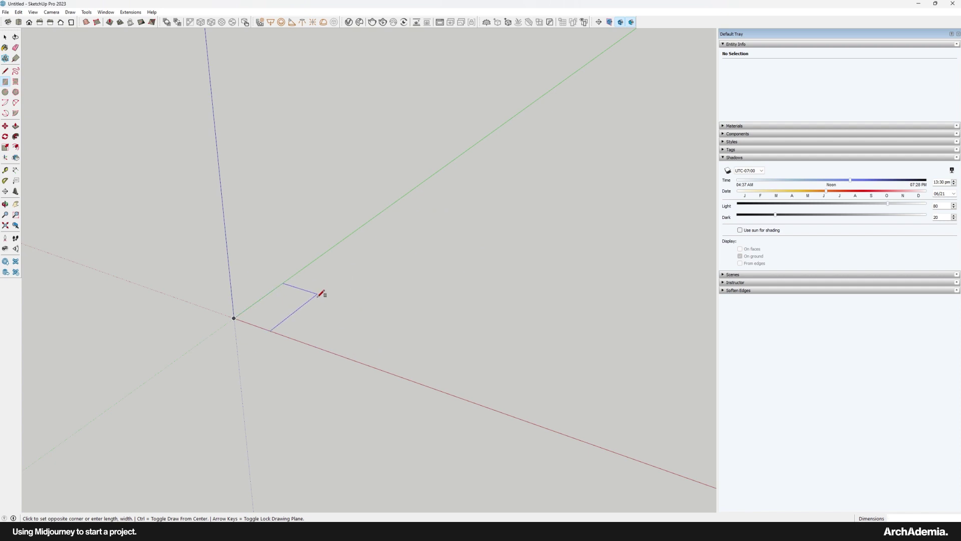
scroll(320, 292, "down", 2)
left_click(560, 185)
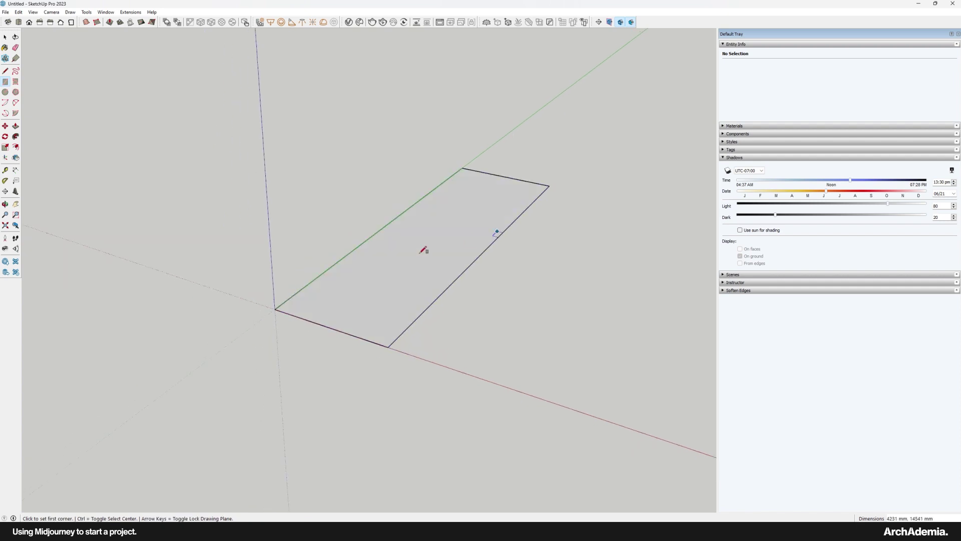
middle_click(494, 229)
scroll(346, 293, "up", 2)
Push/Pull the floor face into a slab and make the slab a group
key("p")
left_click(326, 321)
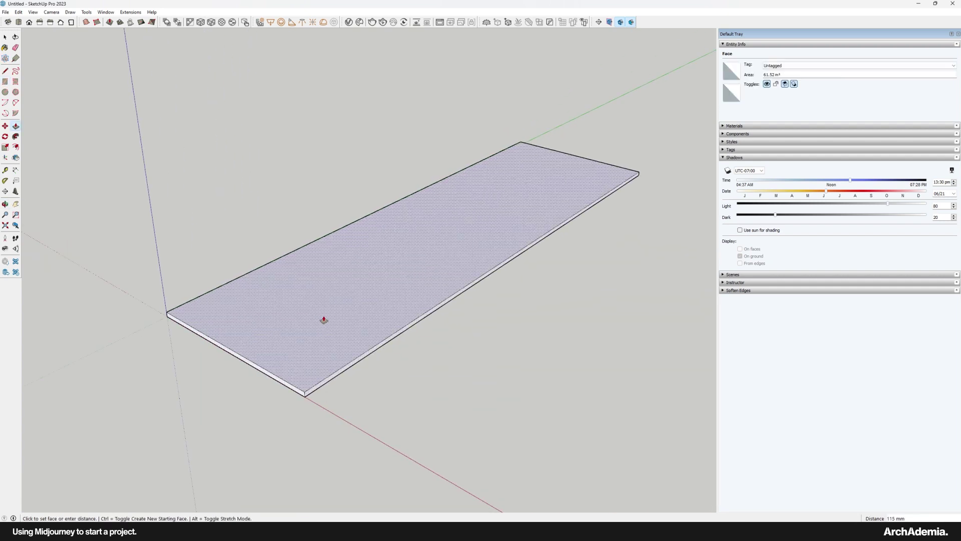
key("space")
middle_click(462, 217)
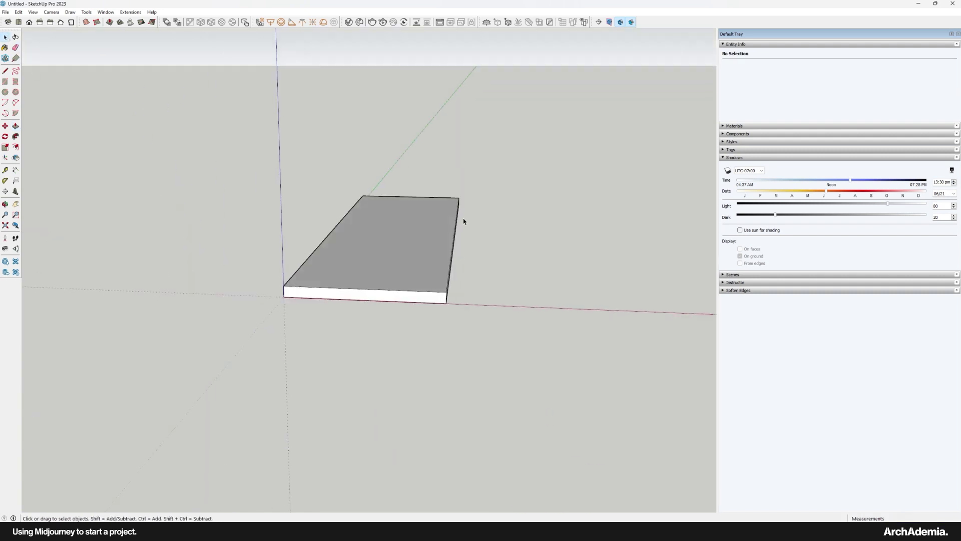
key("ctrl+a")
right_click(383, 233)
left_click(430, 284)
middle_click(429, 283)
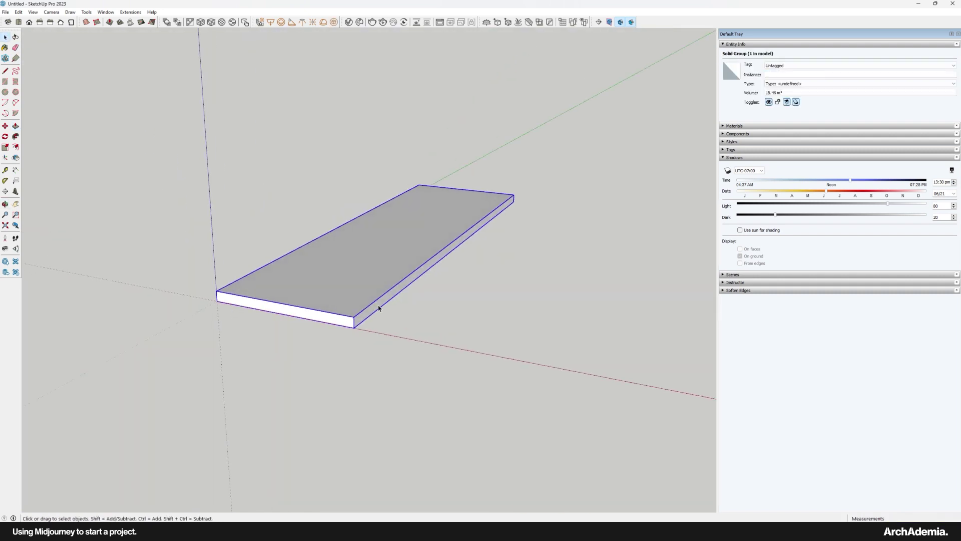
Copy the slab straight upward with Move plus Ctrl to form the roof slab
key("m")
left_click(355, 328)
key("ctrl")
middle_click(351, 240)
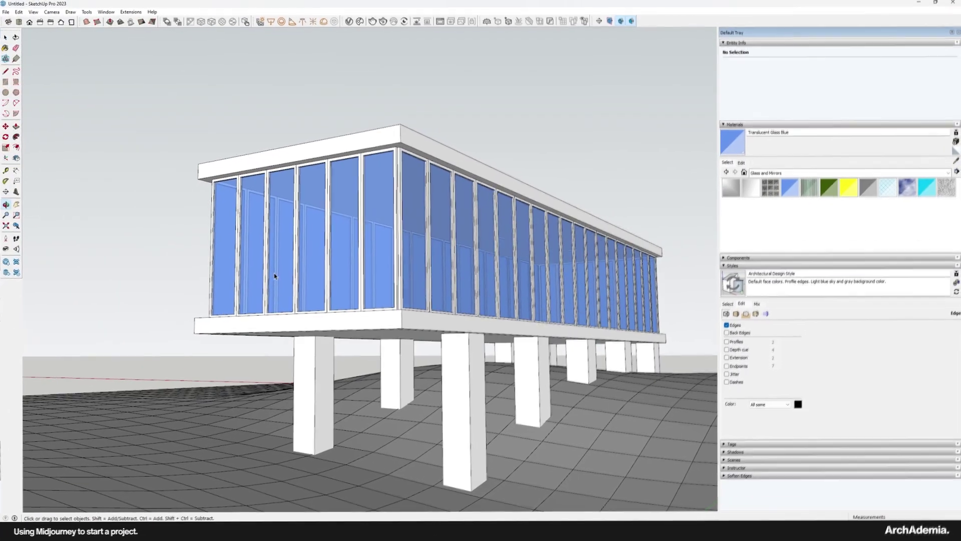
Switch the camera to Two-Point Perspective and frame the building lower in the view
left_click(51, 12)
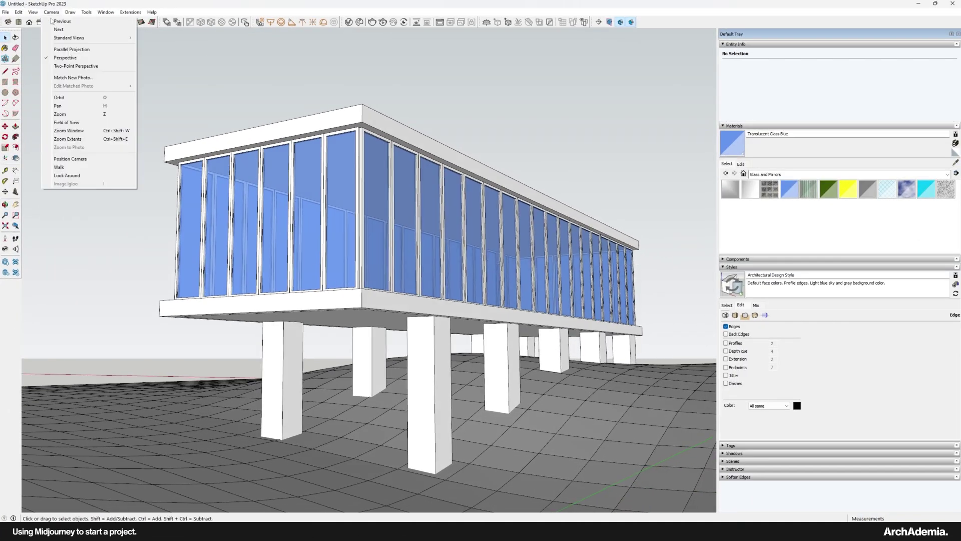
left_click(65, 70)
left_click_drag(323, 261, 328, 297)
scroll(323, 286, "down", 2)
scroll(324, 306, "up", 2)
scroll(326, 300, "down", 2)
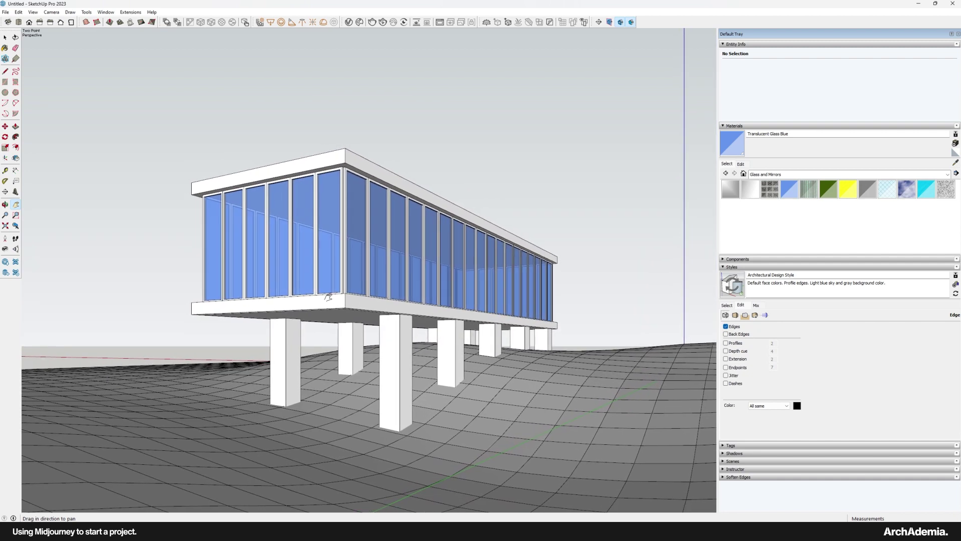
Add Scene 1 from this view, saving it as a new style
left_click(34, 12)
mouse_move(71, 154)
left_click(109, 150)
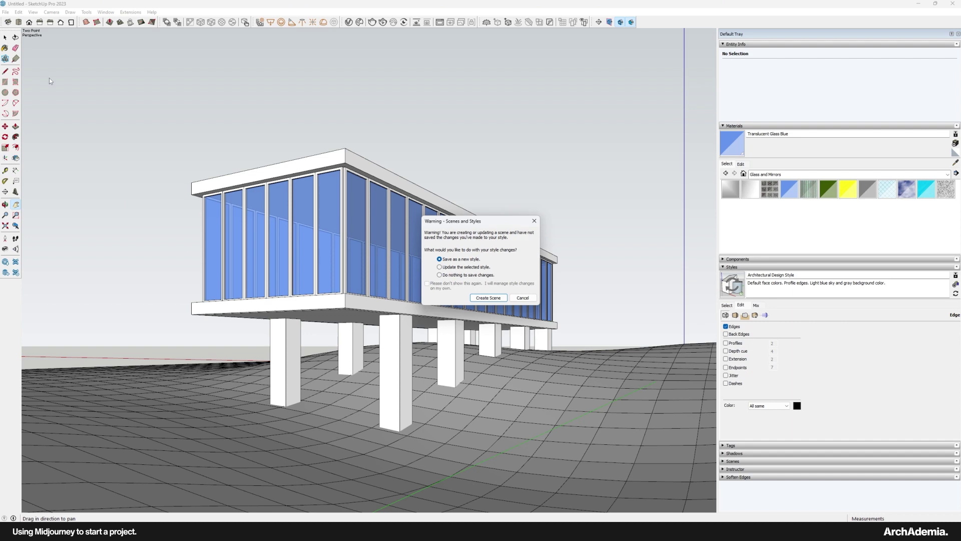
left_click(493, 297)
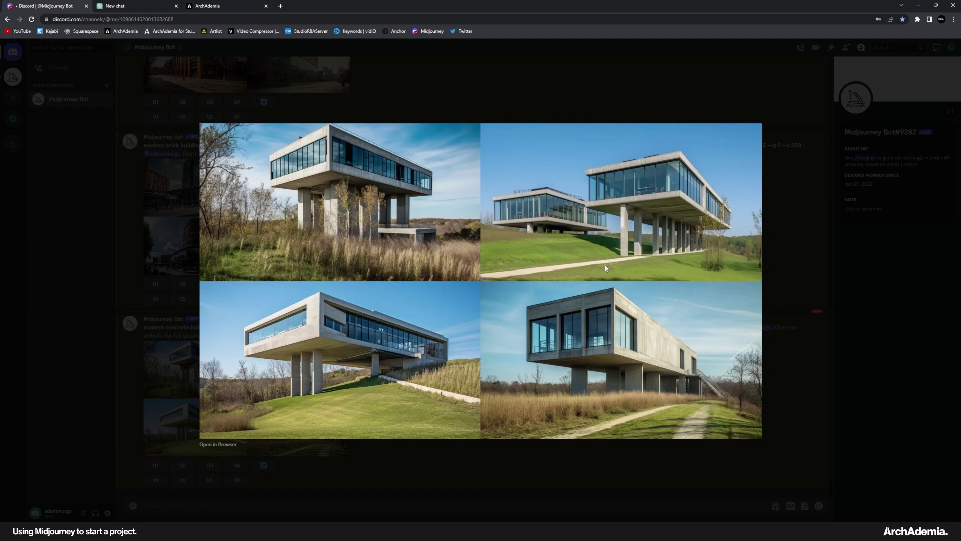
Submit an /imagine prompt for a close-up modern concrete city building at evening, polished concrete, large windows, wide angle, --ar 16:9
left_click(198, 317)
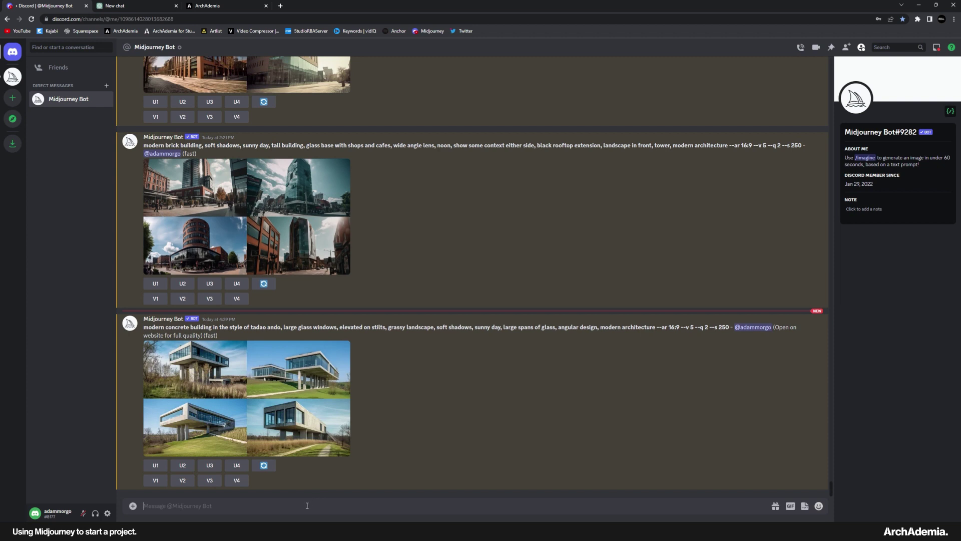
type("/imagine")
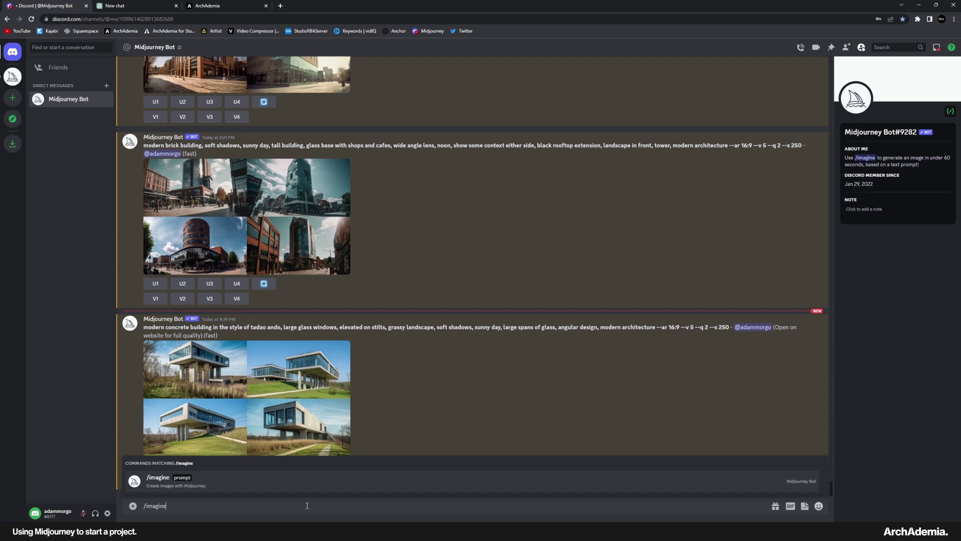
key("Return")
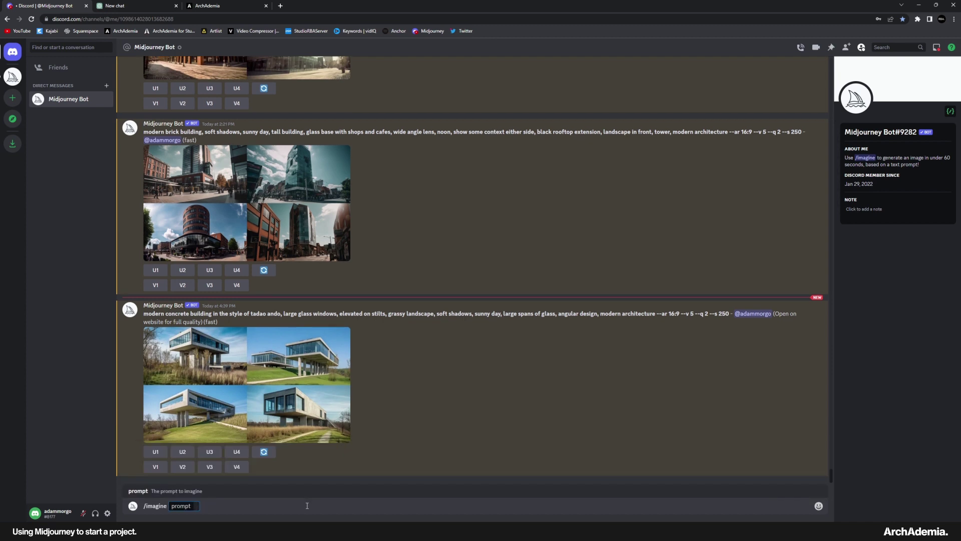
type("modern concrete building")
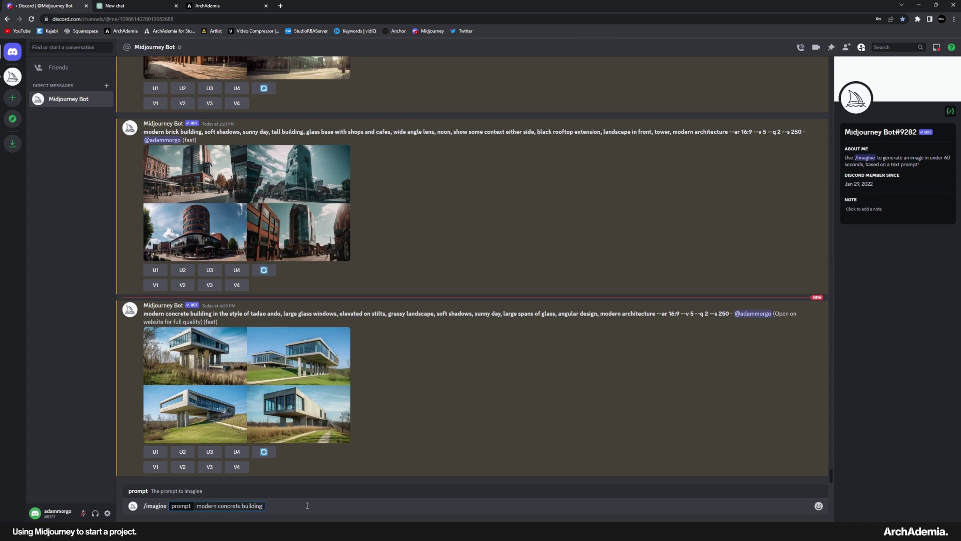
type(", in the city, urban scene, close up shot of")
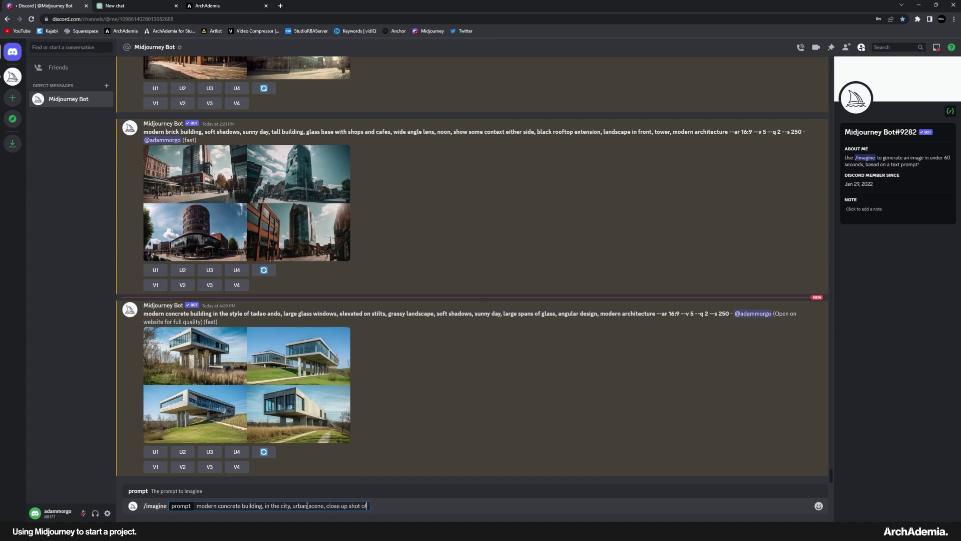
type(" elevation, polished concrete")
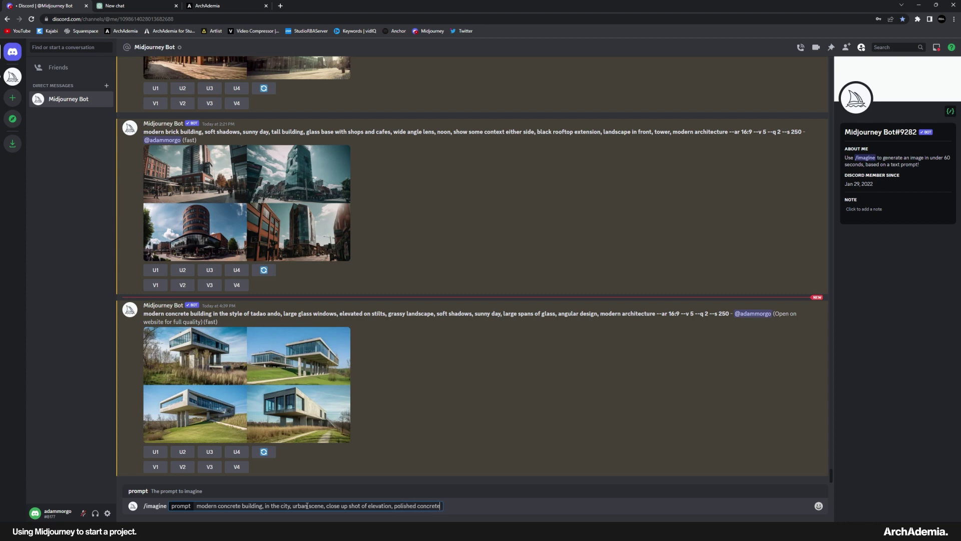
type(", large windows, modern des")
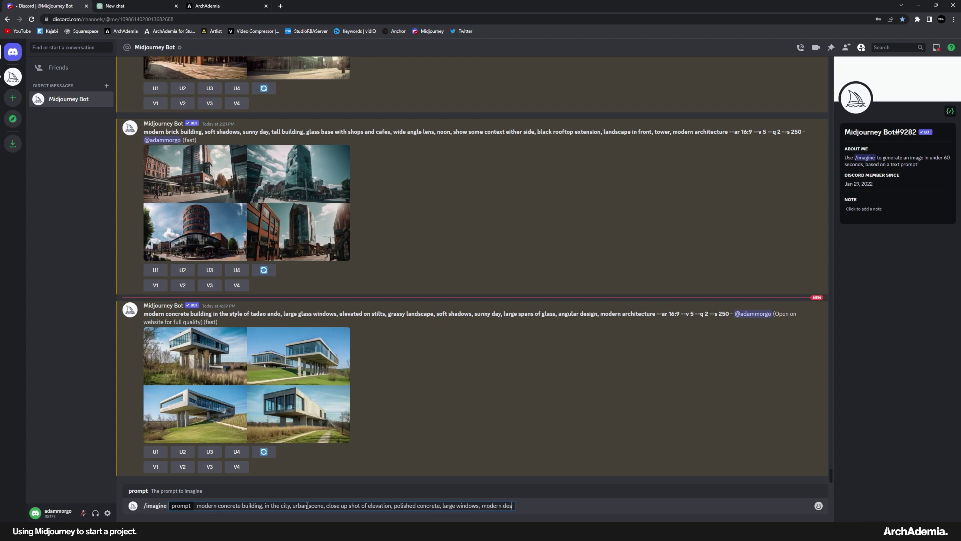
type("ign, modern architecture, evening")
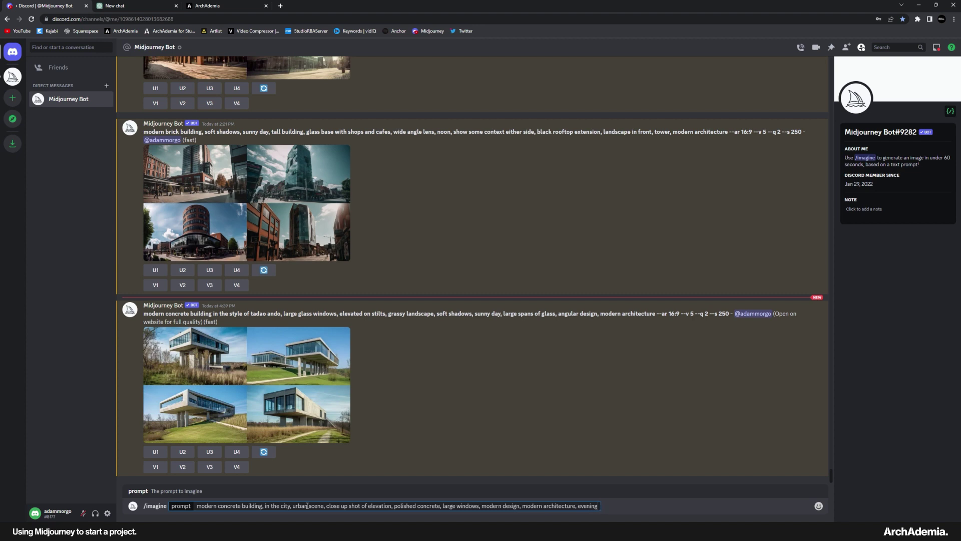
type(", wide angle lens --ar 16:9")
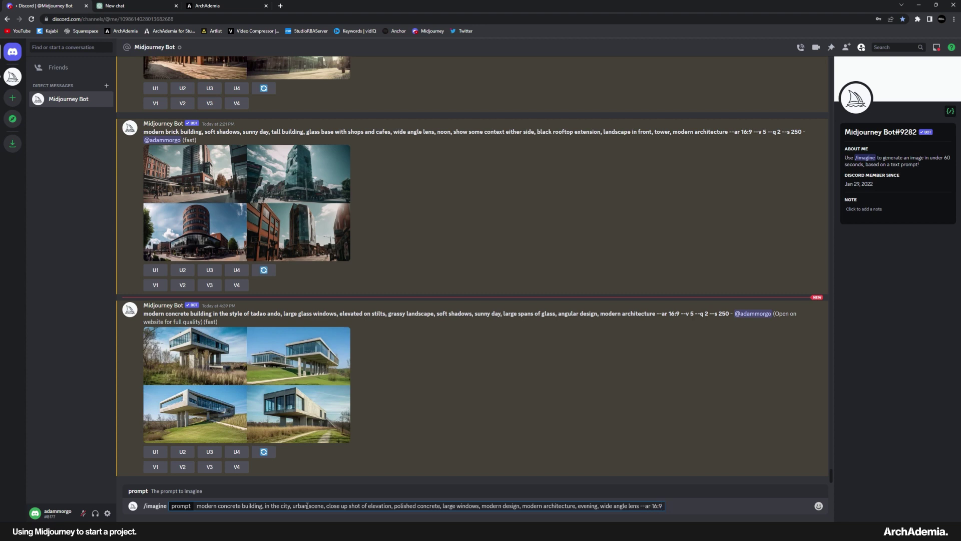
key("Return")
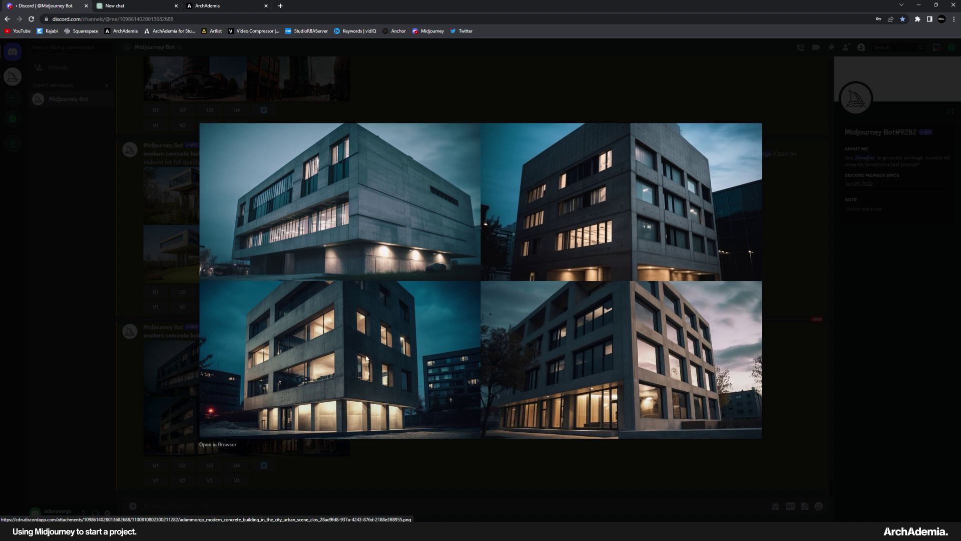
Close the enlarged evening concrete-building grid and briefly highlight the latest prompt's opening words
left_click(187, 374)
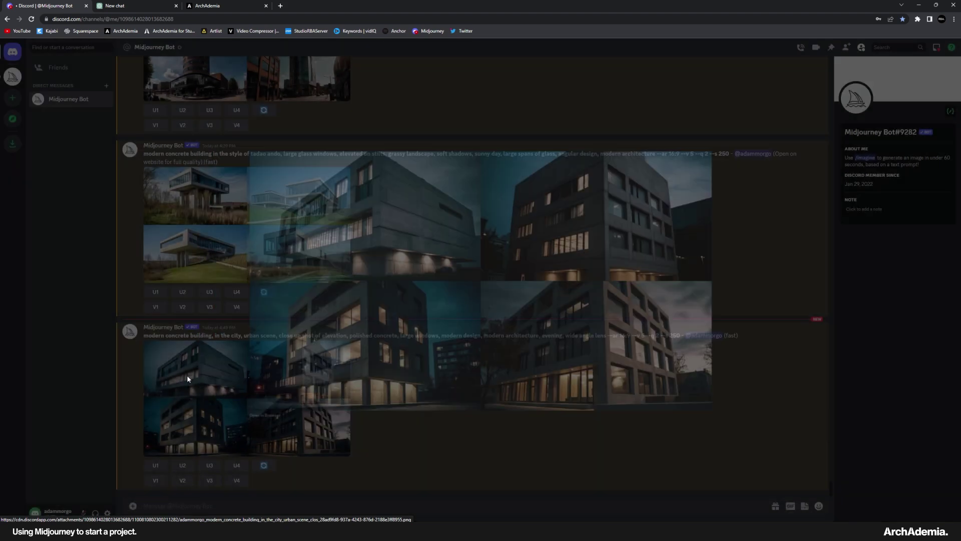
left_click_drag(161, 335, 249, 332)
left_click(273, 334)
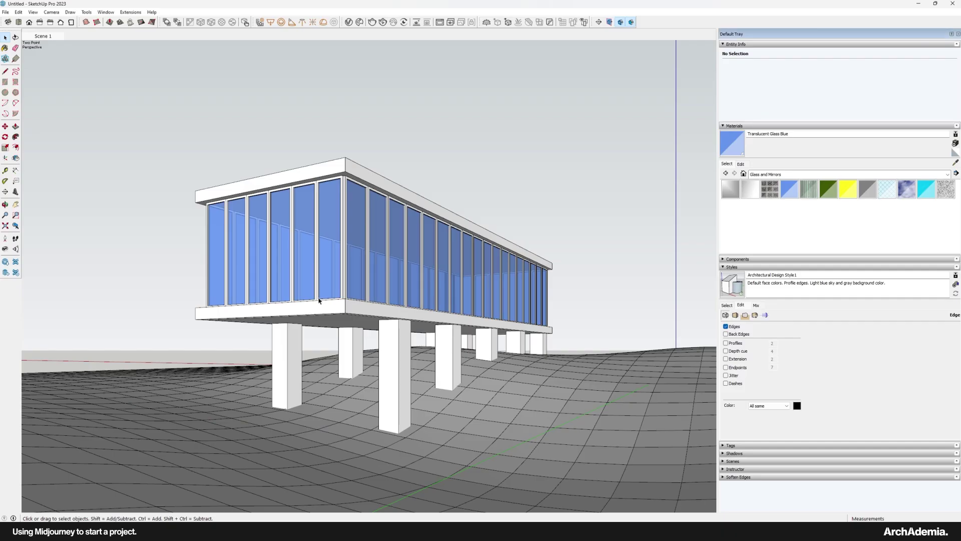
Orbit and zoom around the glazed box on concrete stilts to view its front from a low angle
left_click_drag(319, 300, 356, 315)
scroll(357, 315, "up", 8)
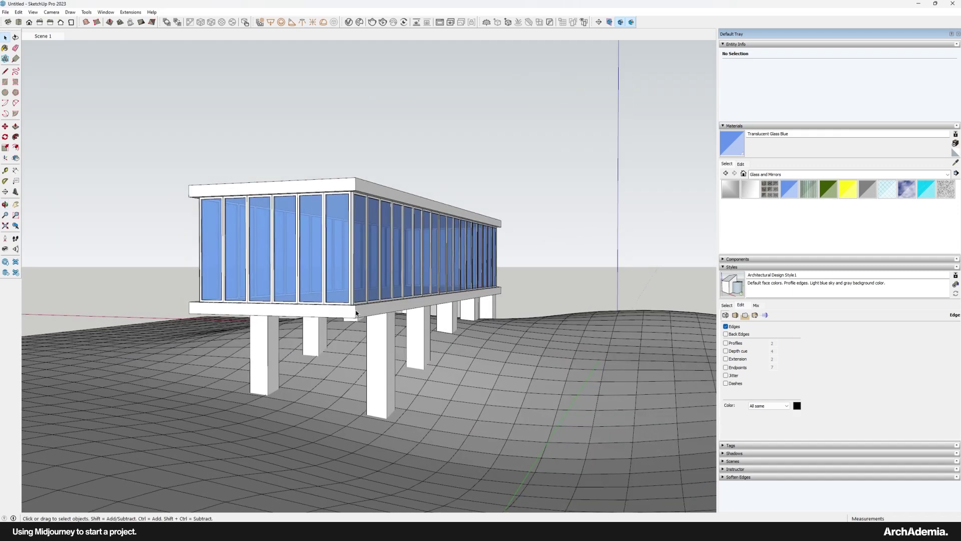
scroll(340, 290, "up", 3)
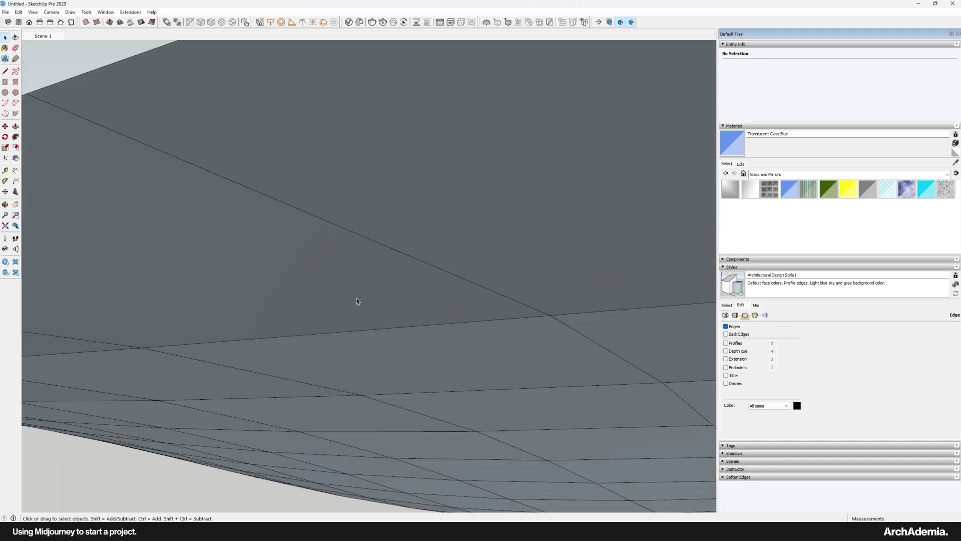
scroll(356, 301, "down", 6)
scroll(359, 215, "up", 3)
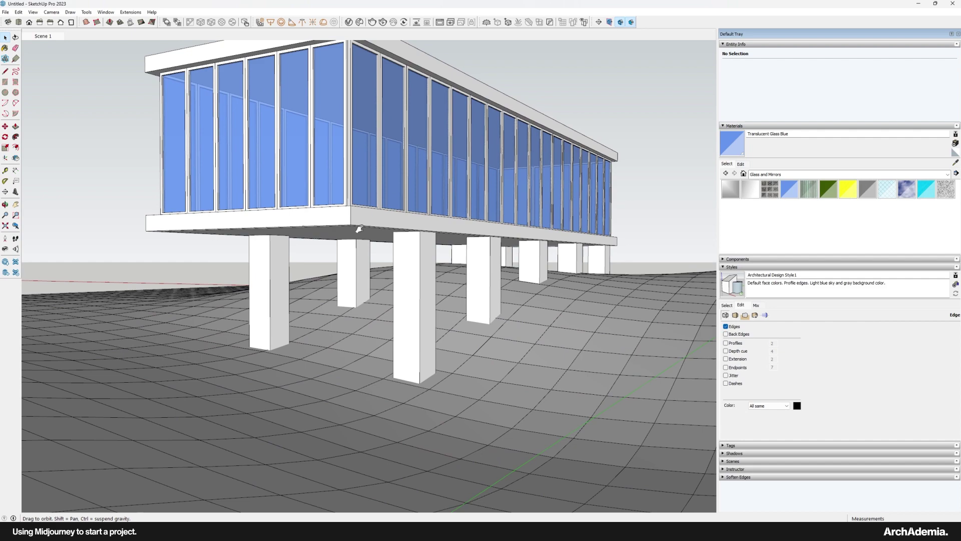
scroll(356, 230, "down", 2)
scroll(356, 239, "down", 3)
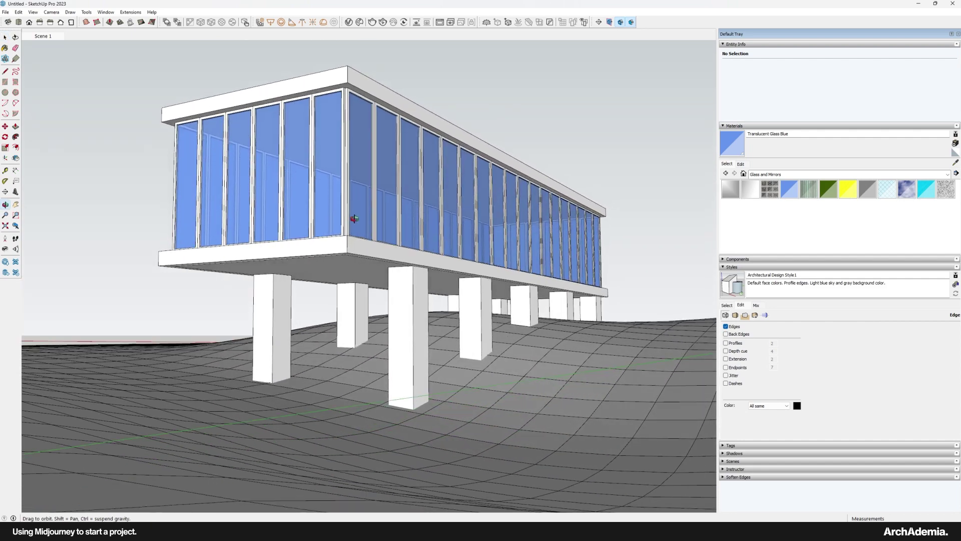
left_click_drag(353, 238, 354, 246)
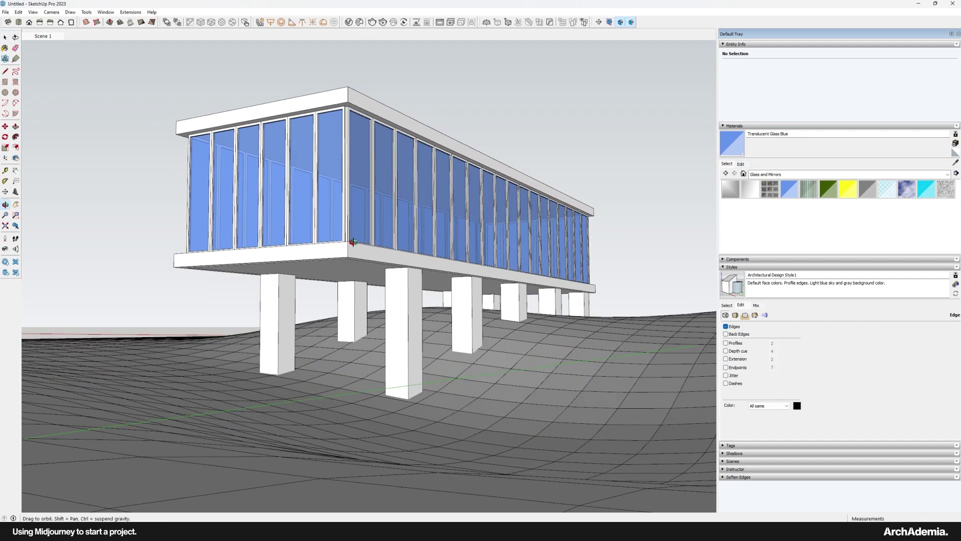